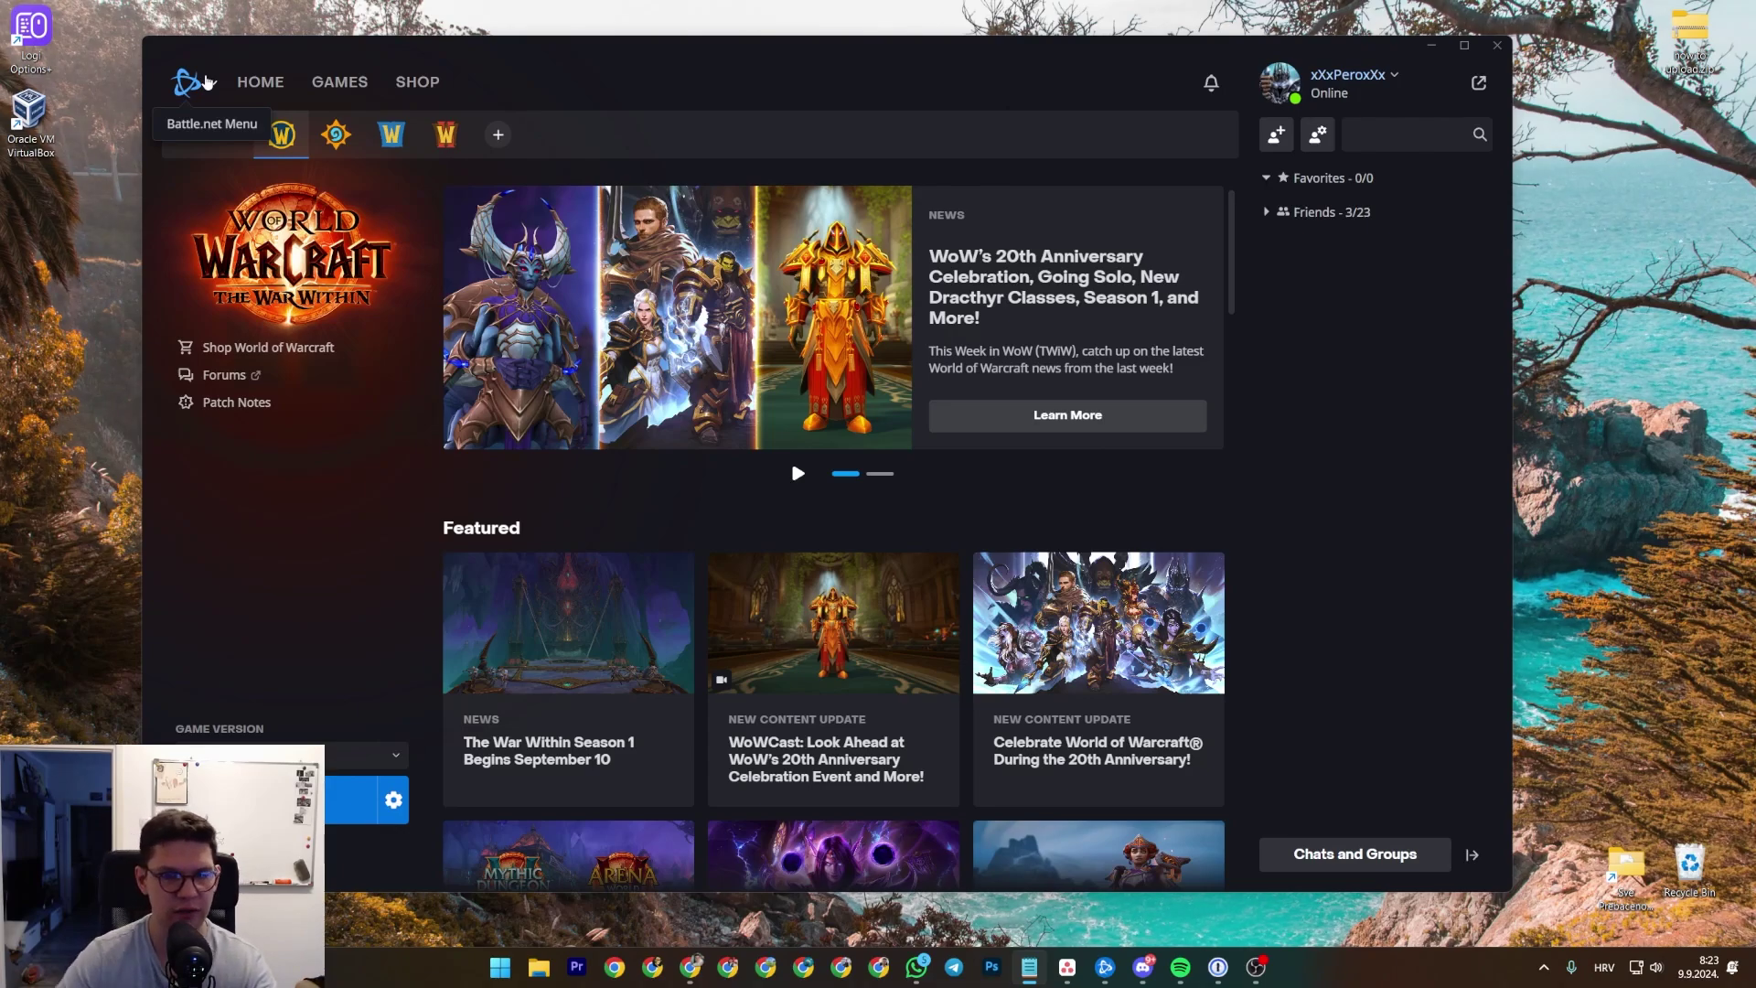
# Step: Check the default install directory in the Battle.net download settings, leaving the settings unchanged when closing them
pyautogui.click(207, 82)
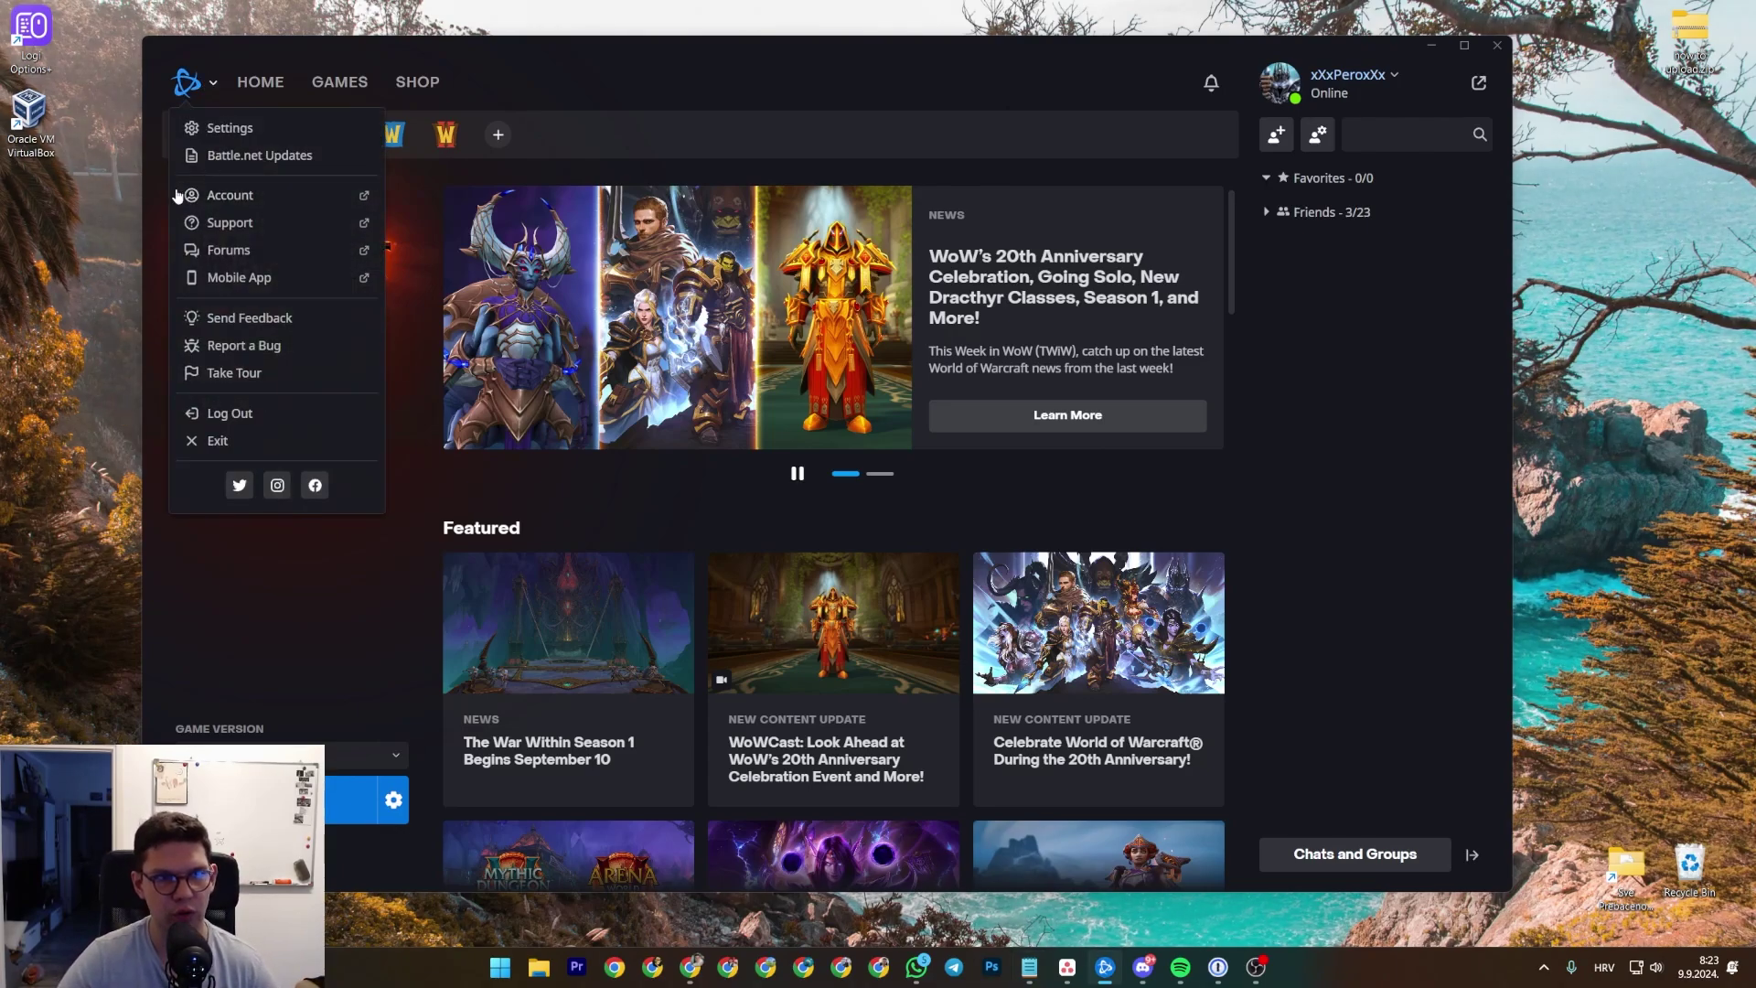
pyautogui.click(199, 87)
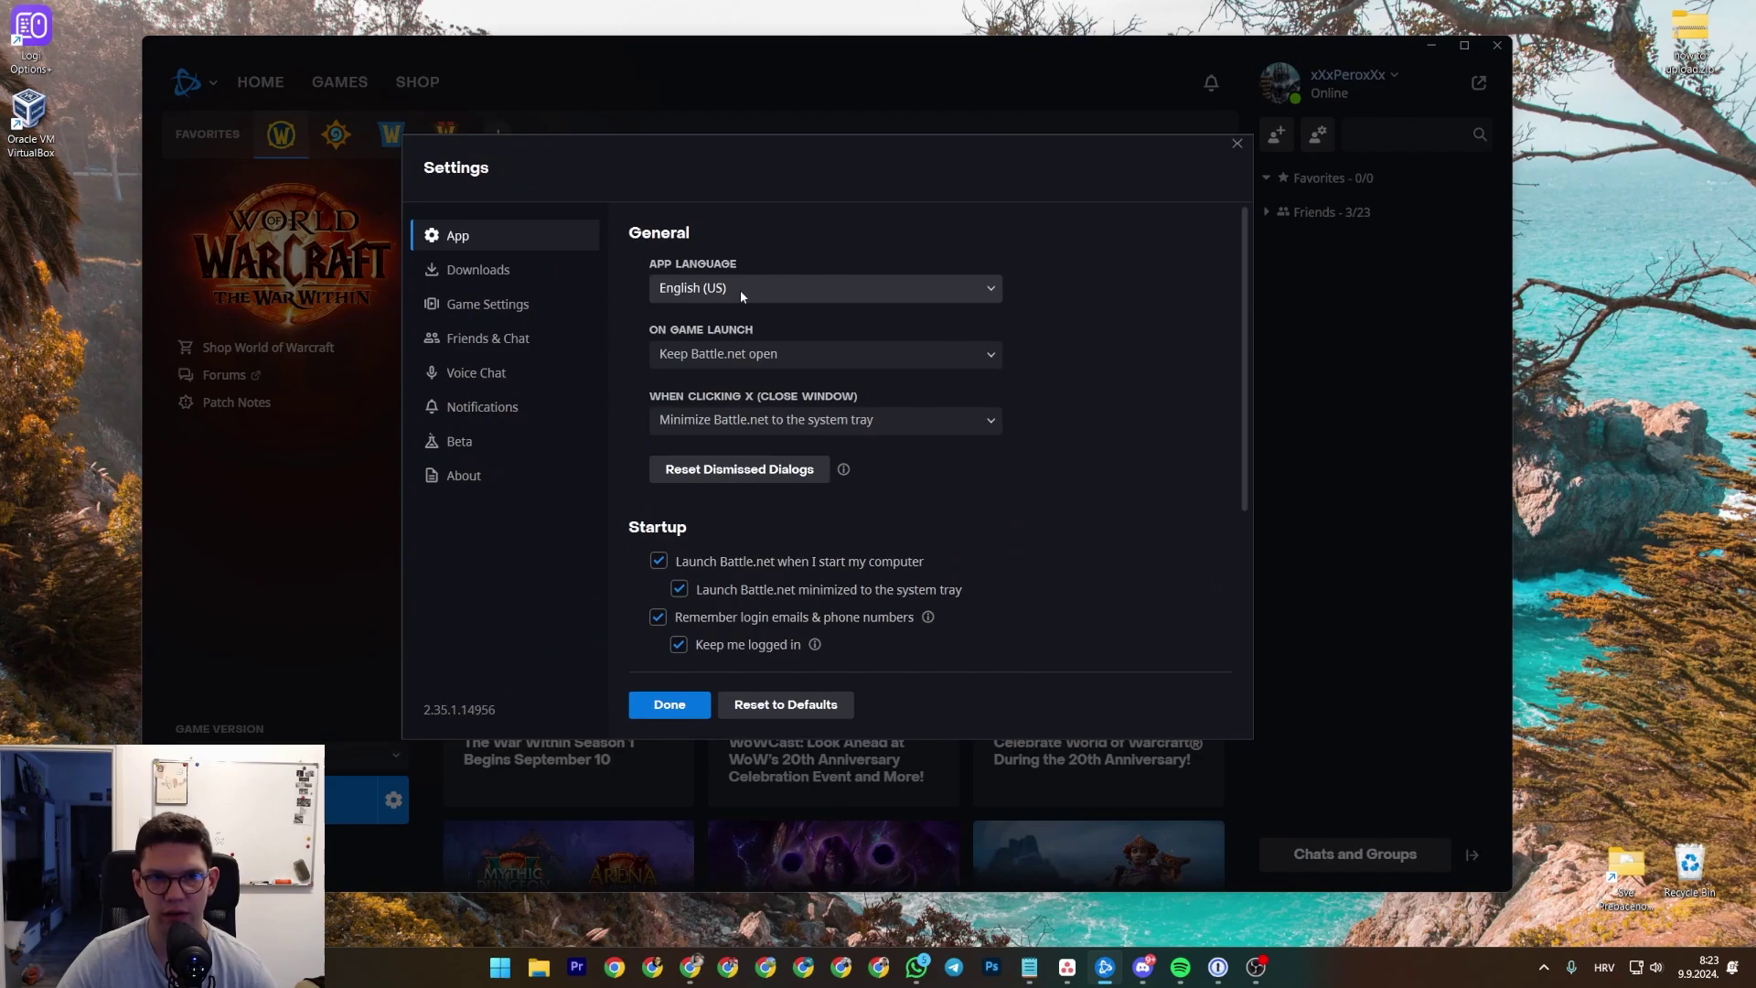
pyautogui.click(528, 269)
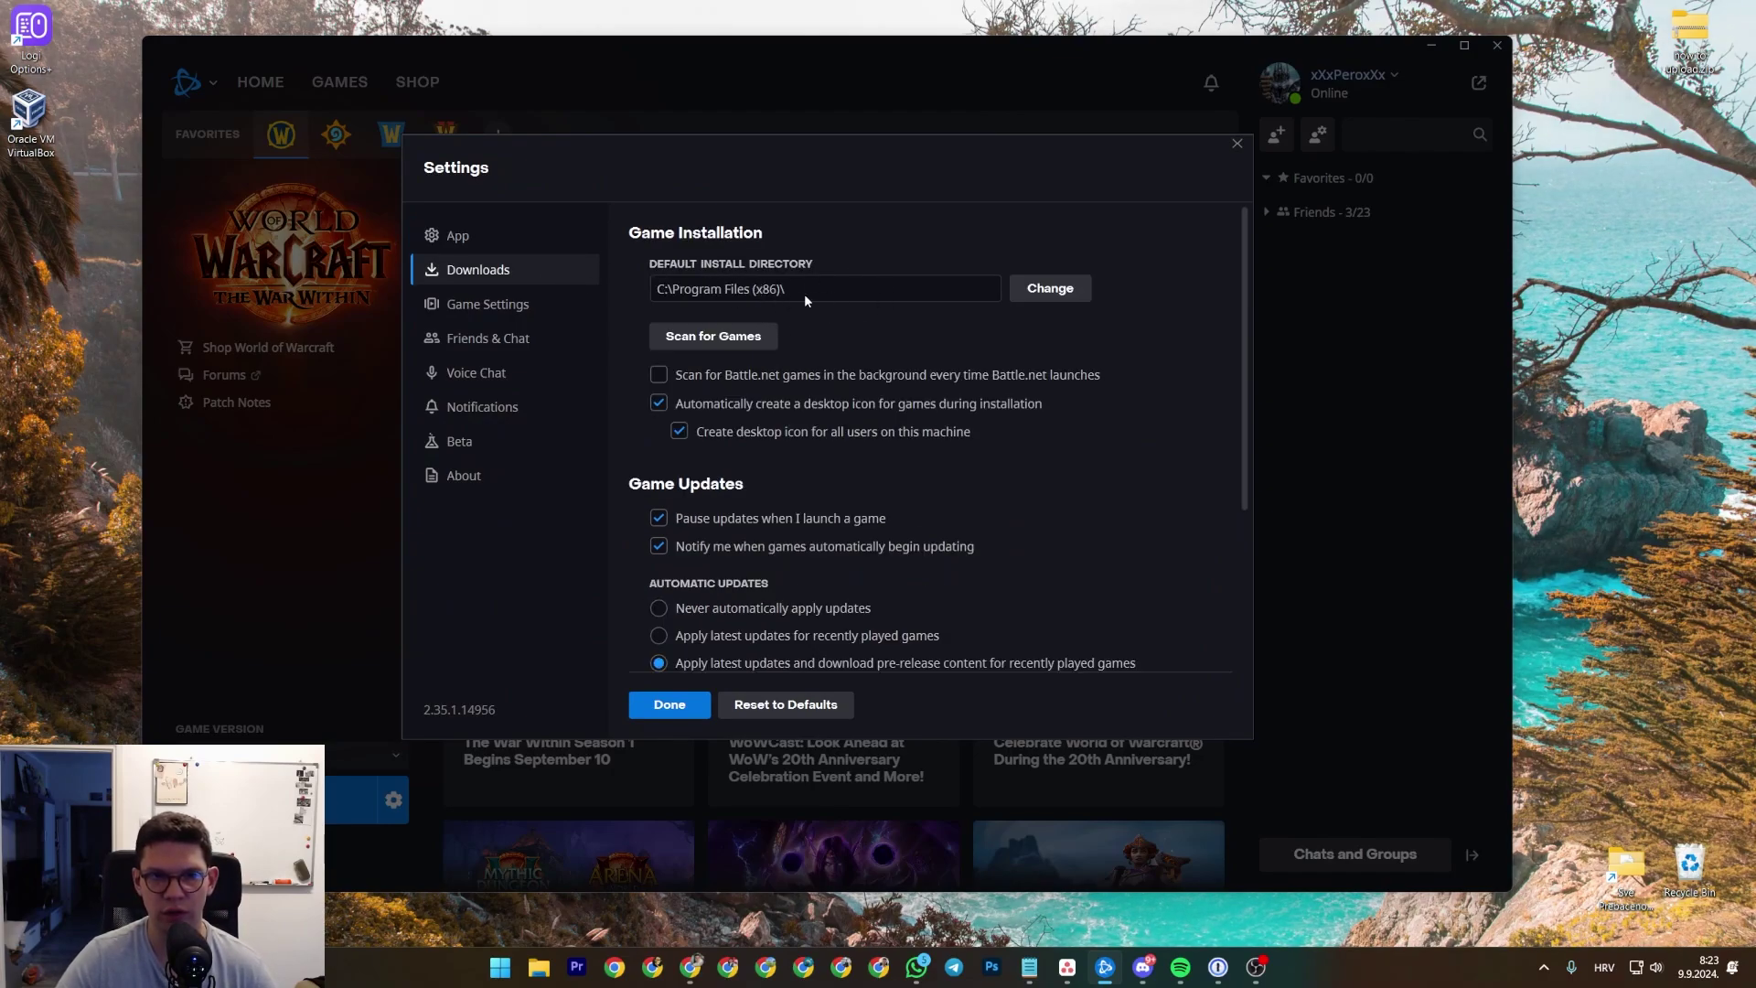
pyautogui.moveTo(782, 291); pyautogui.dragTo(651, 290)
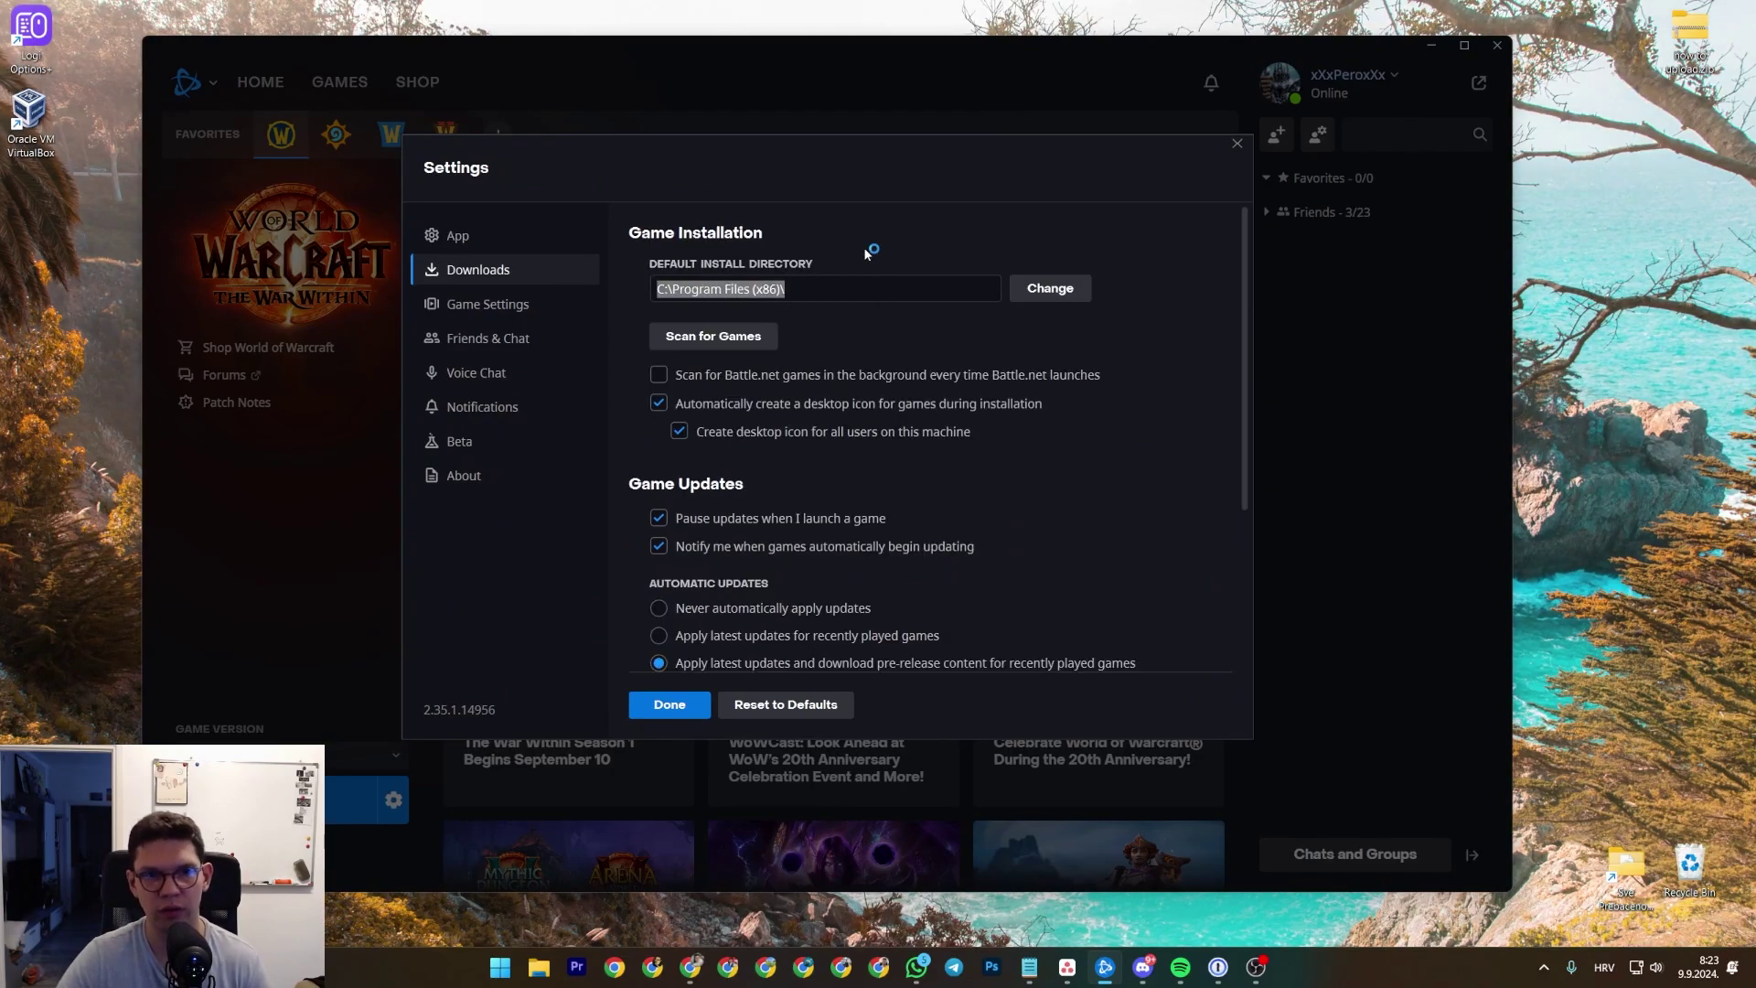
pyautogui.click(1238, 146)
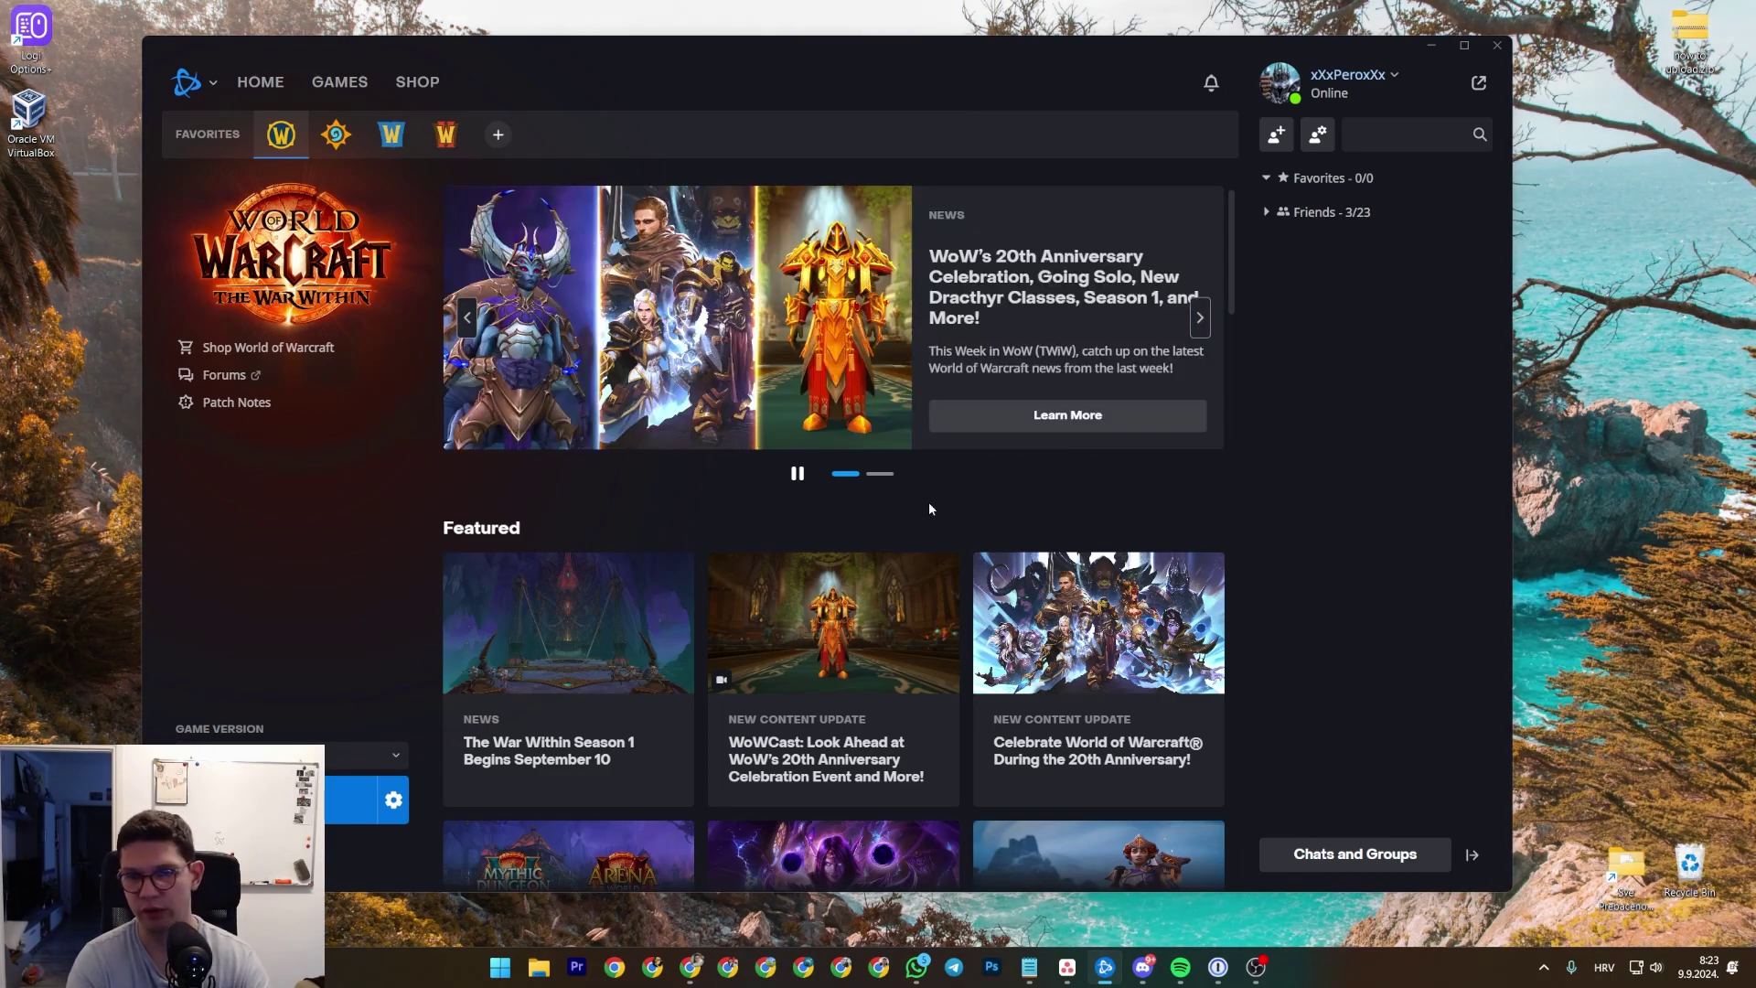
# Step: Search Windows for "disk", open the tool for creating and formatting hard disk partitions, and move its window to the middle
pyautogui.press('super')
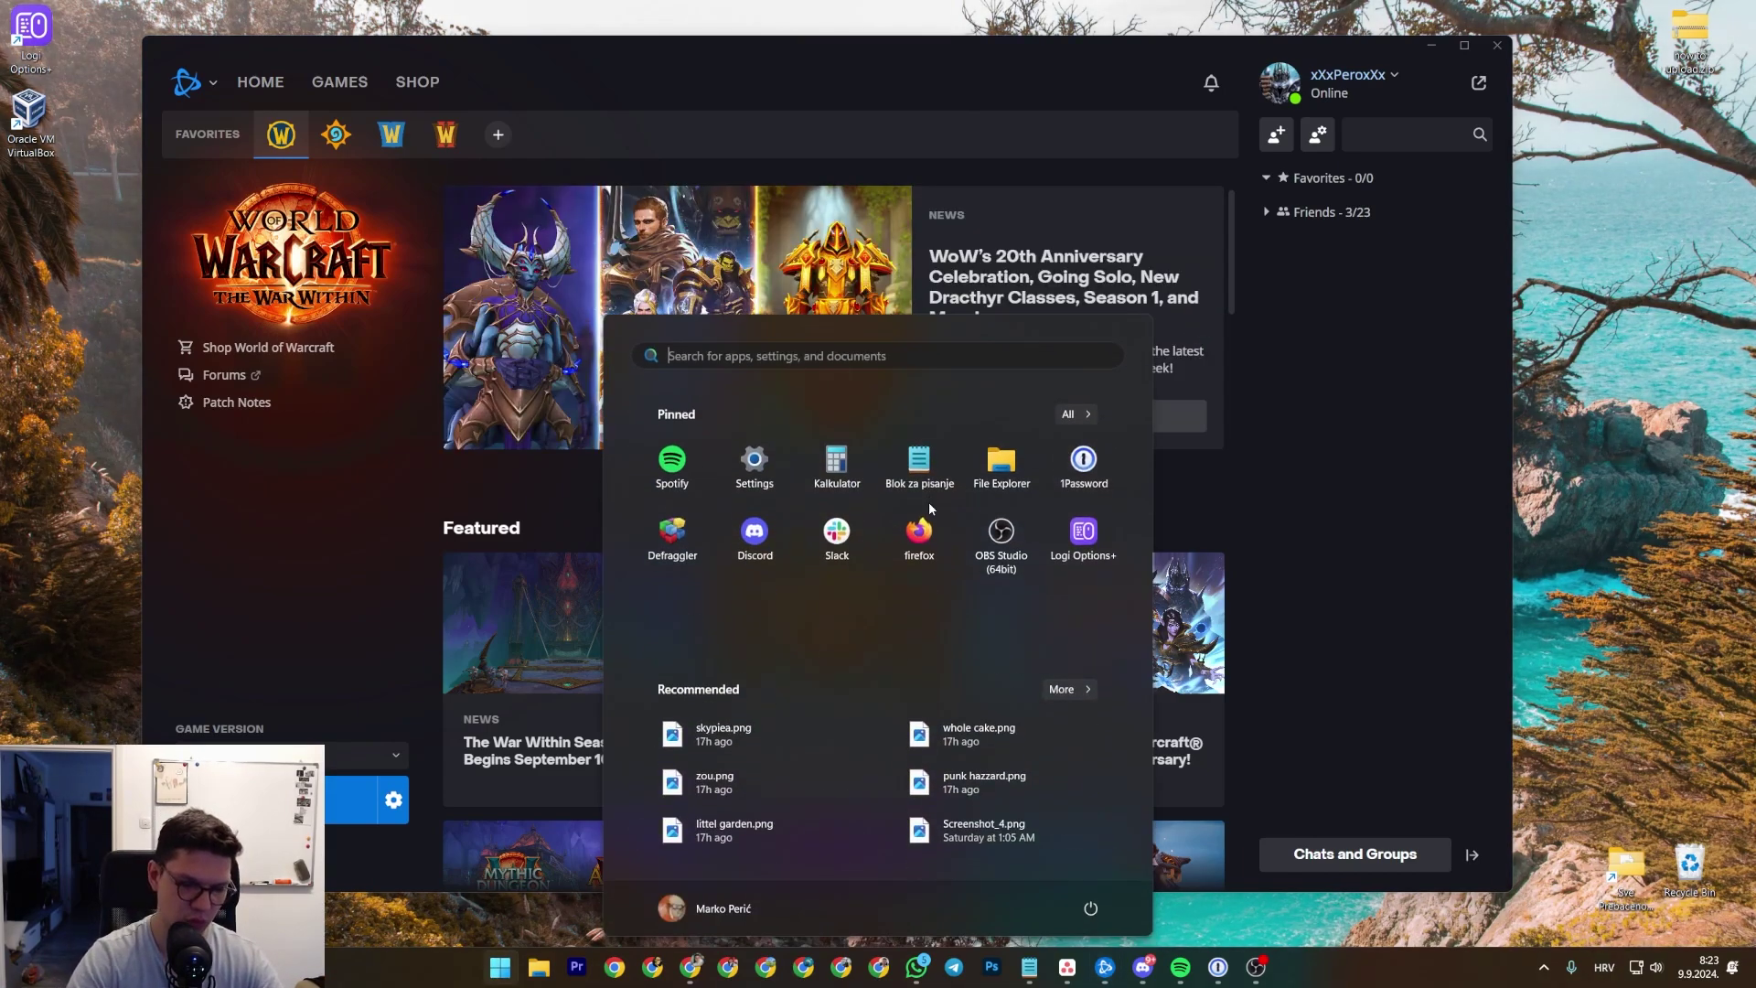
pyautogui.write('disk')
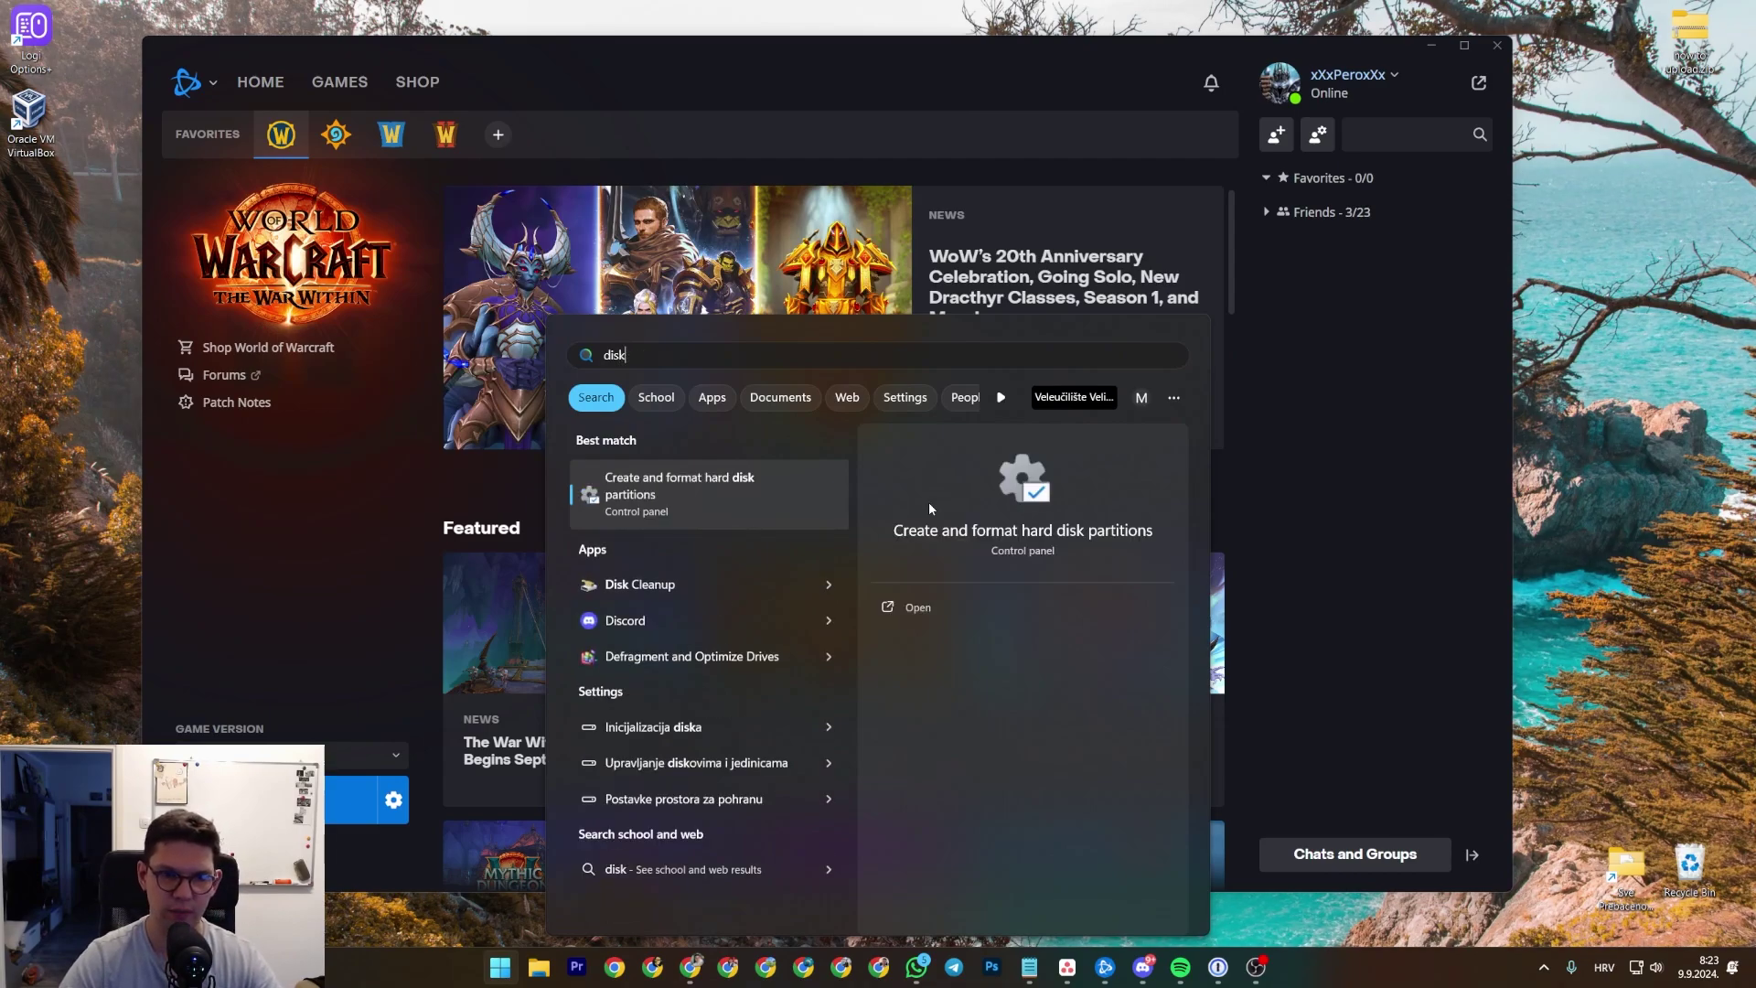
pyautogui.press('Return')
pyautogui.press('super')
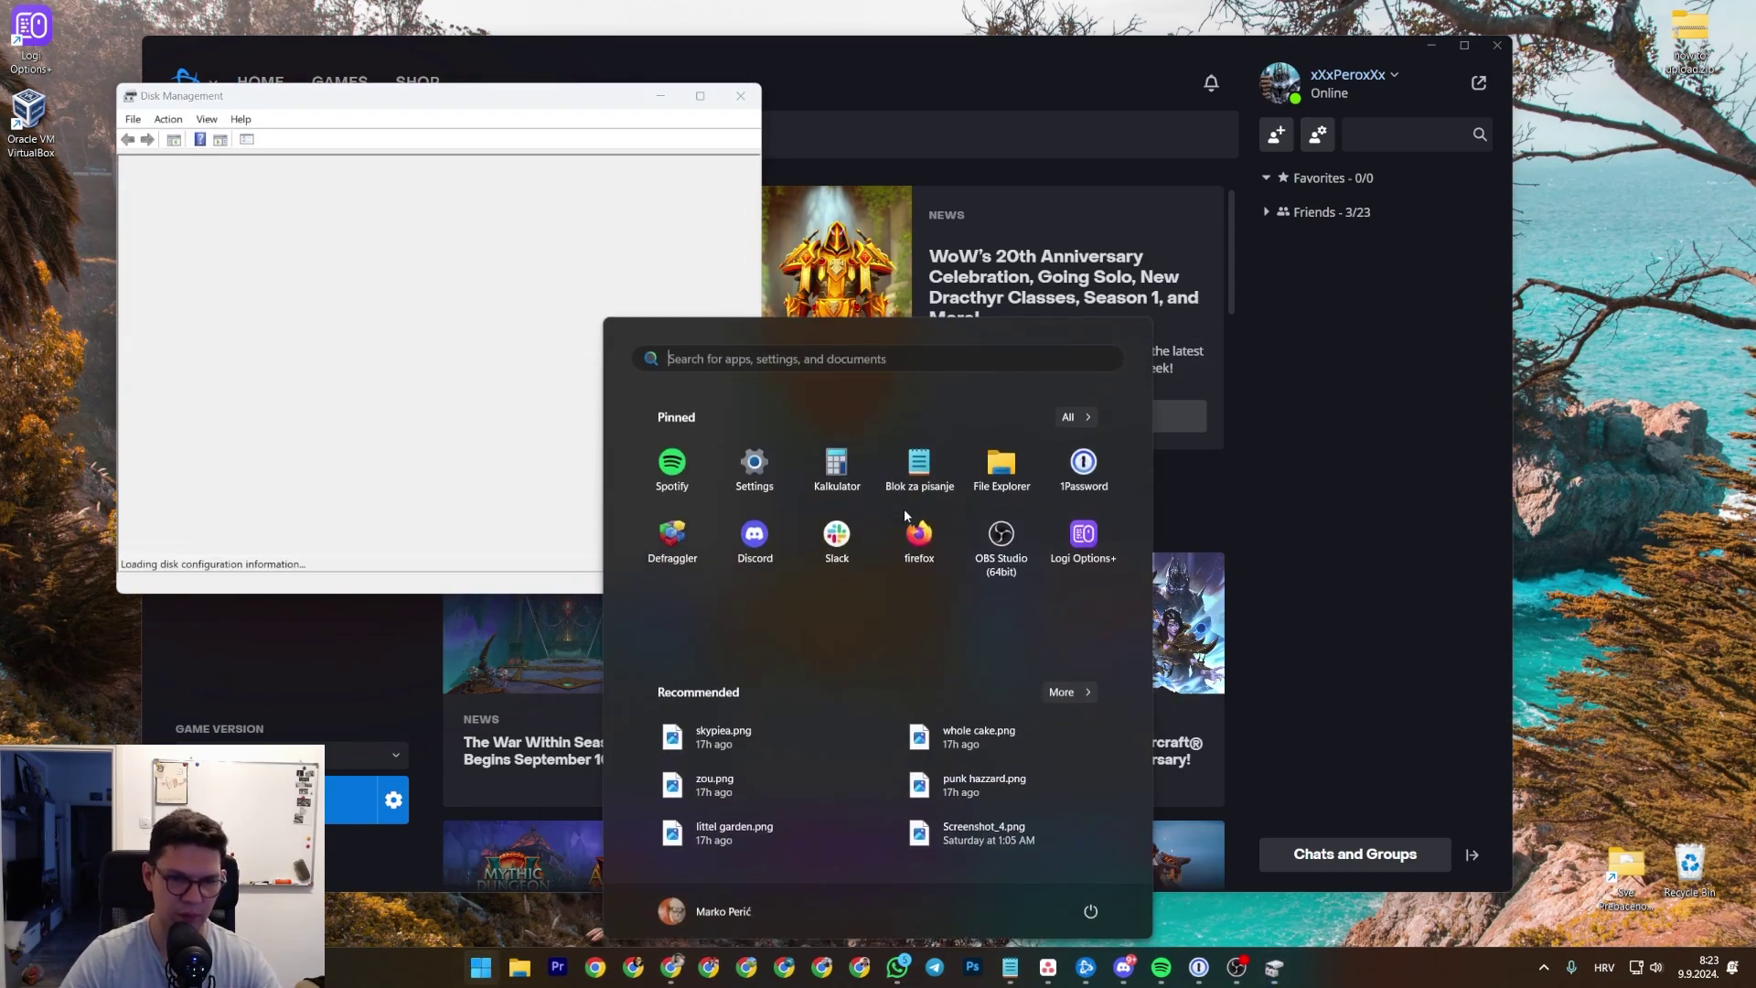
pyautogui.moveTo(289, 97); pyautogui.dragTo(596, 161)
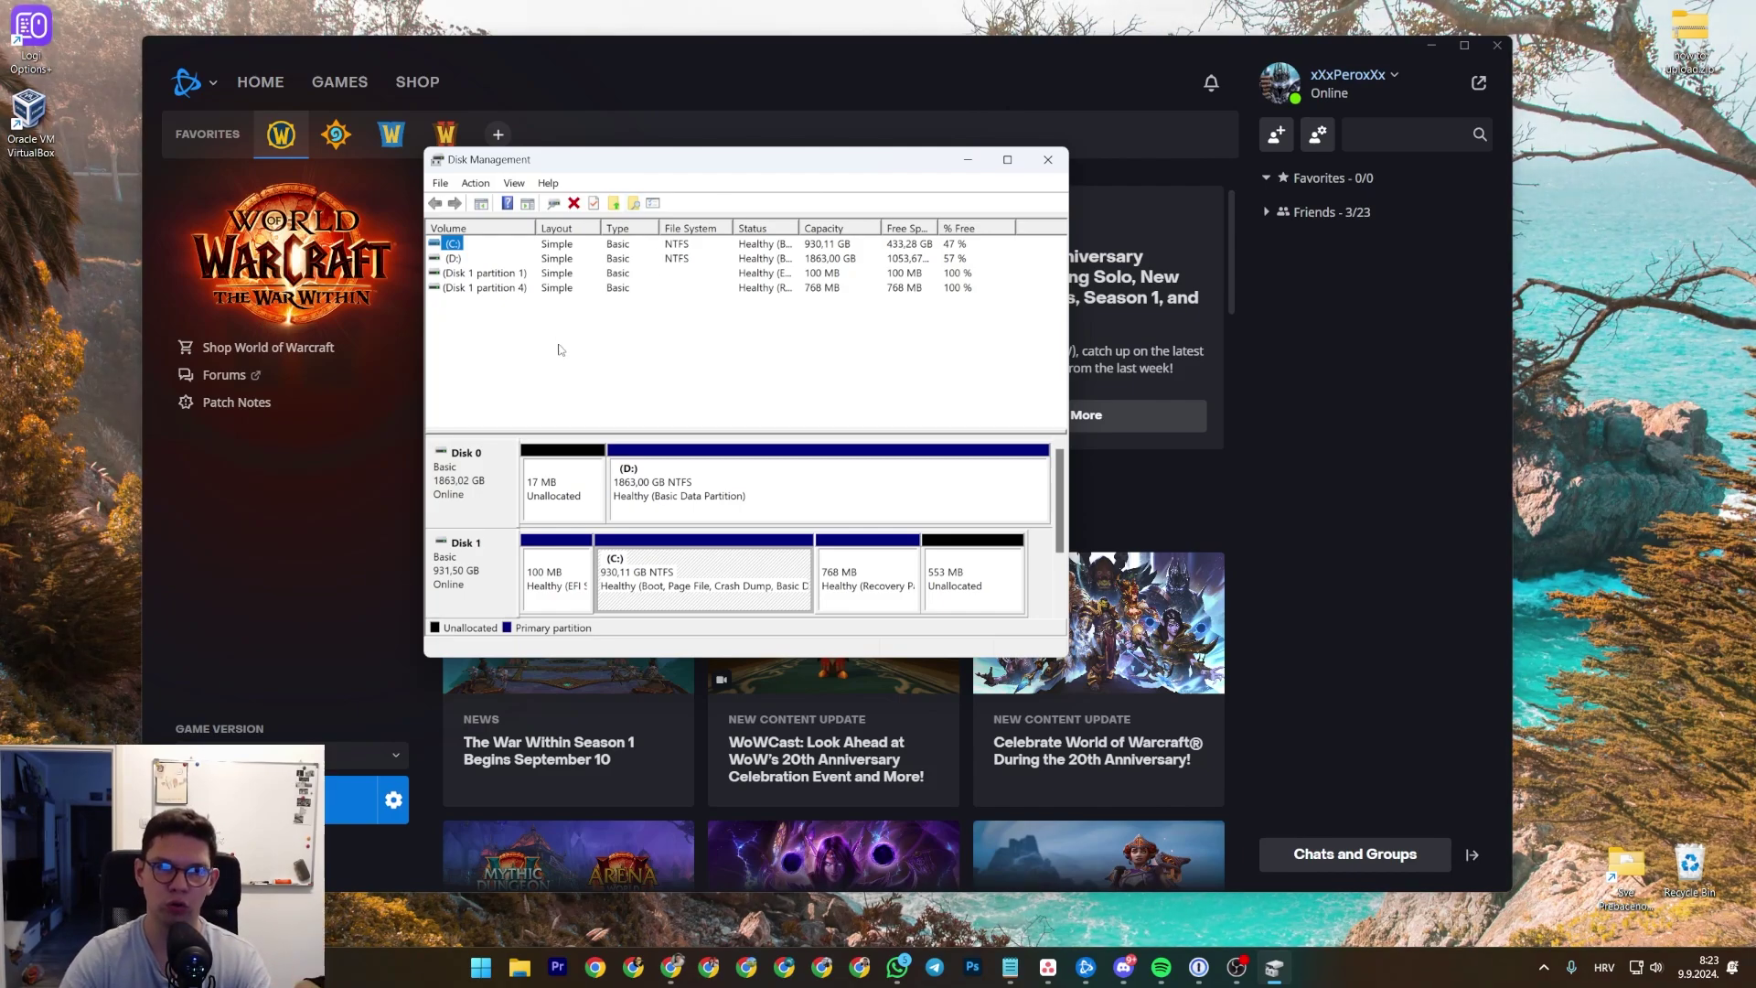
# Step: Examine the volumes and the actions offered for the D: volume, such as formatting, and close Disk Management
pyautogui.click(485, 290)
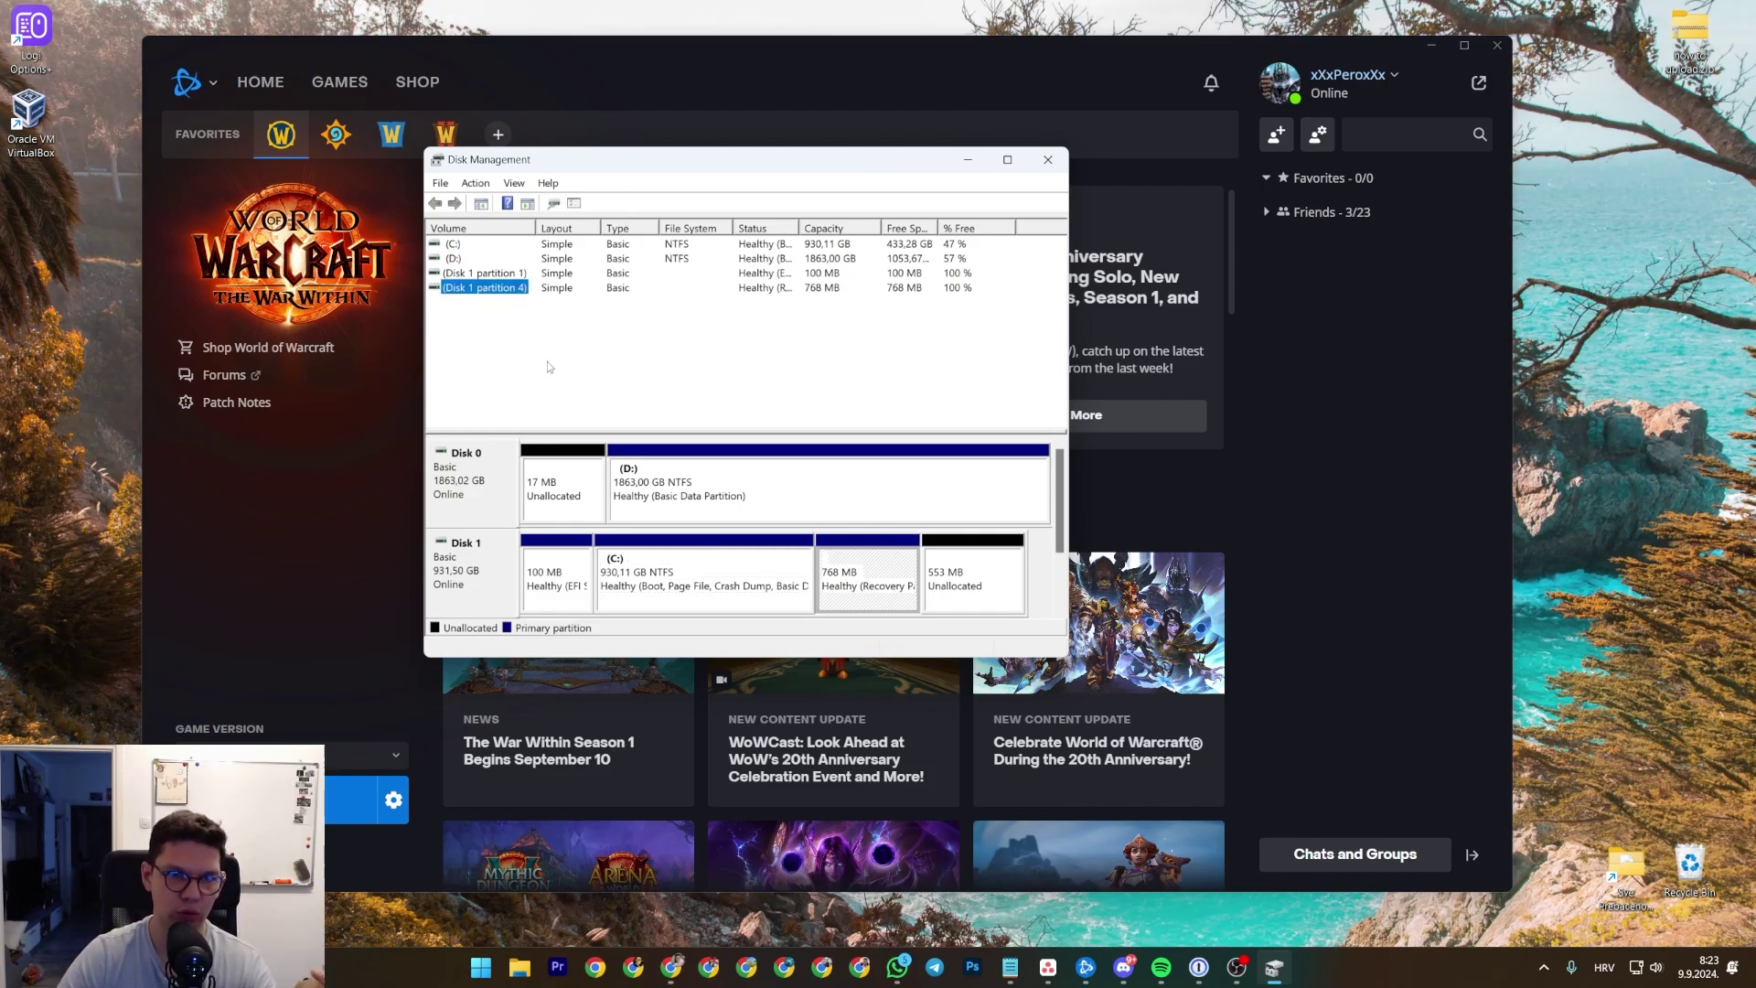
pyautogui.click(455, 258)
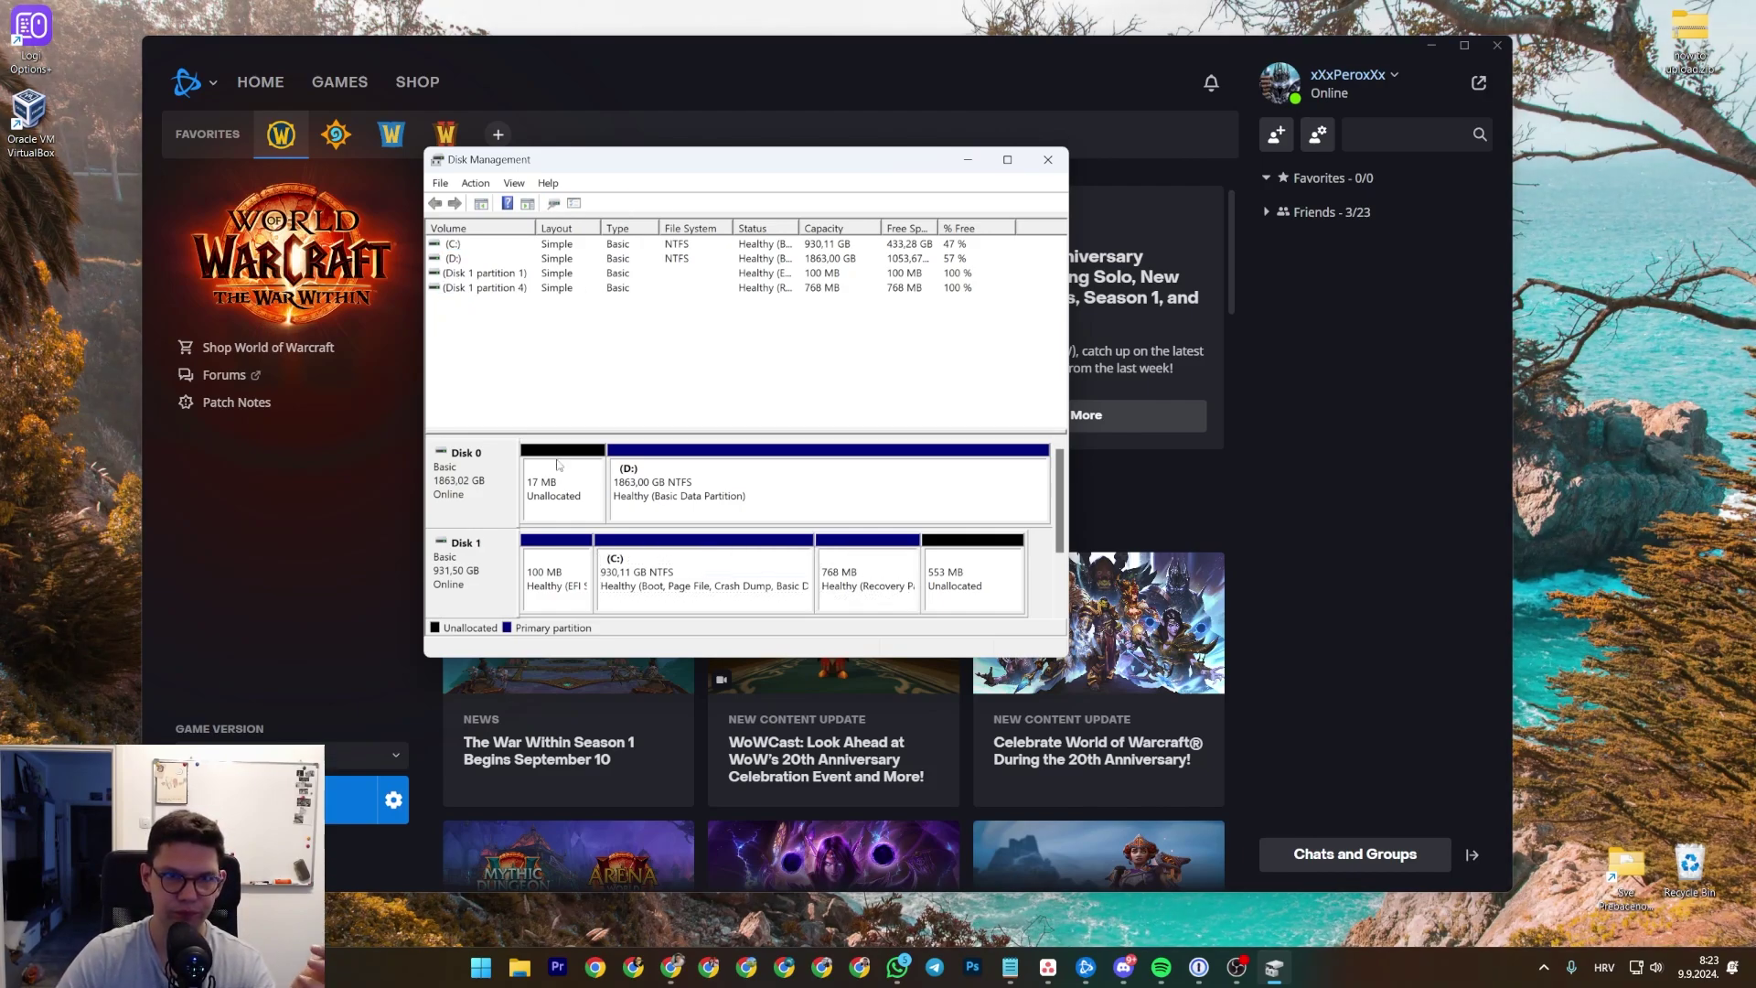
pyautogui.rightClick(463, 259)
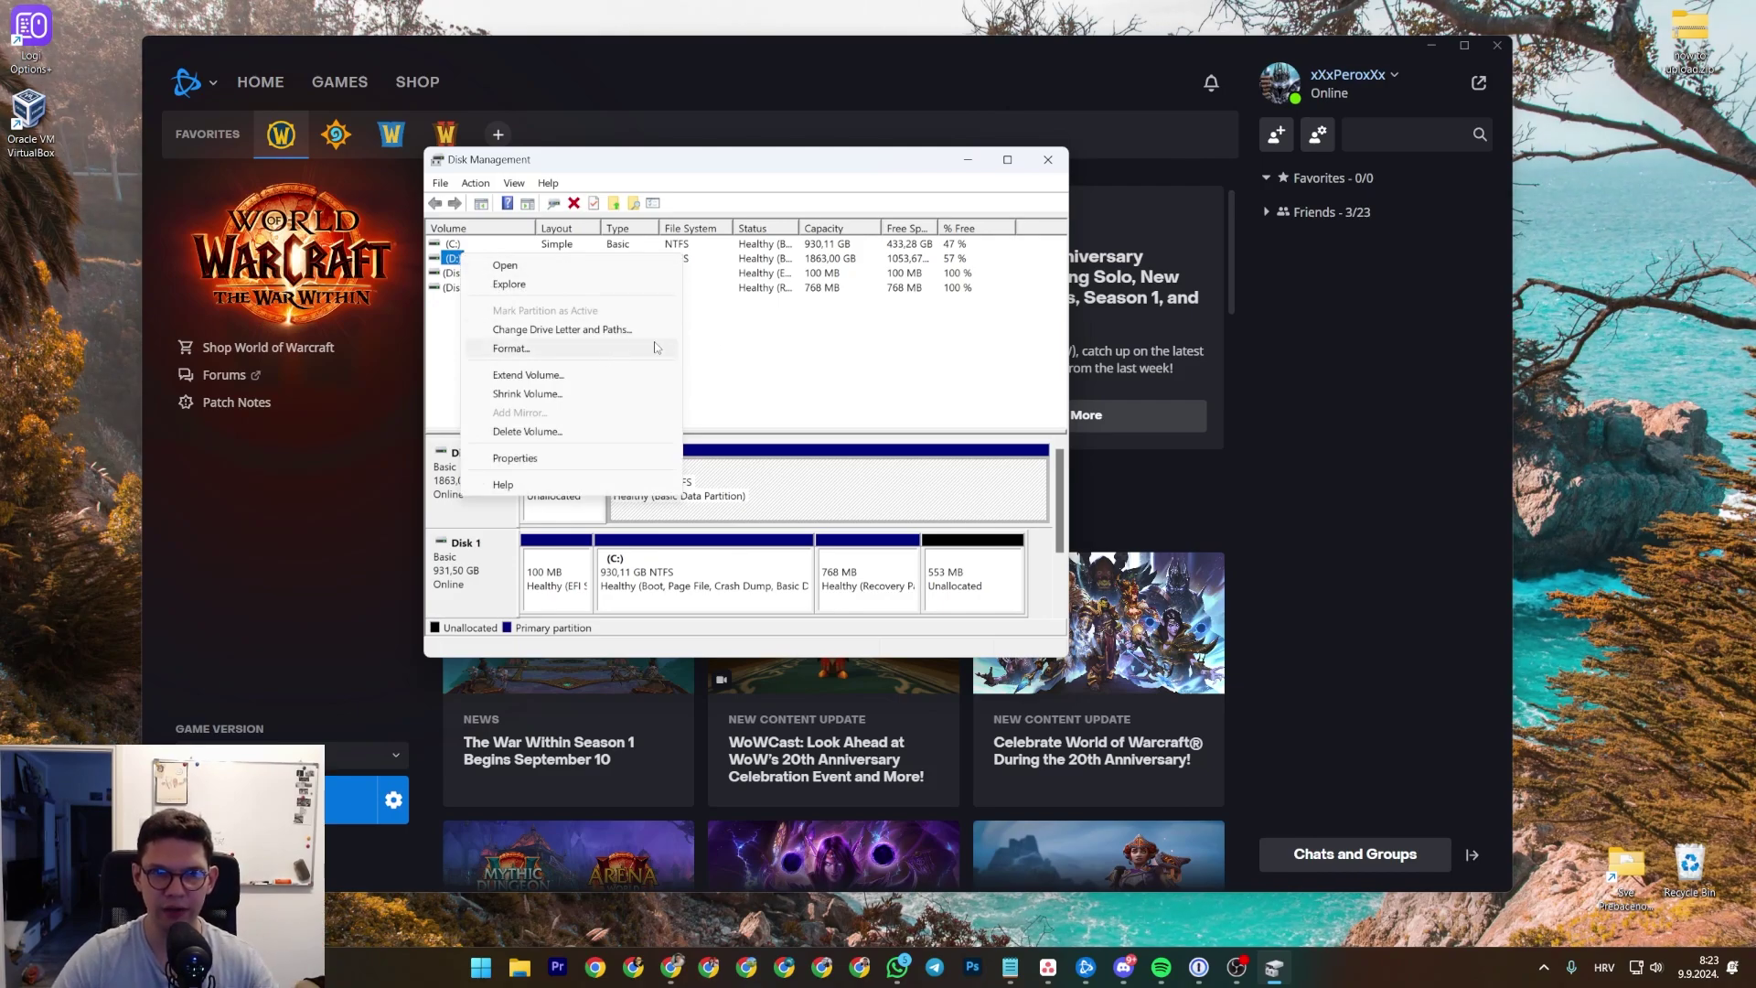
pyautogui.click(775, 357)
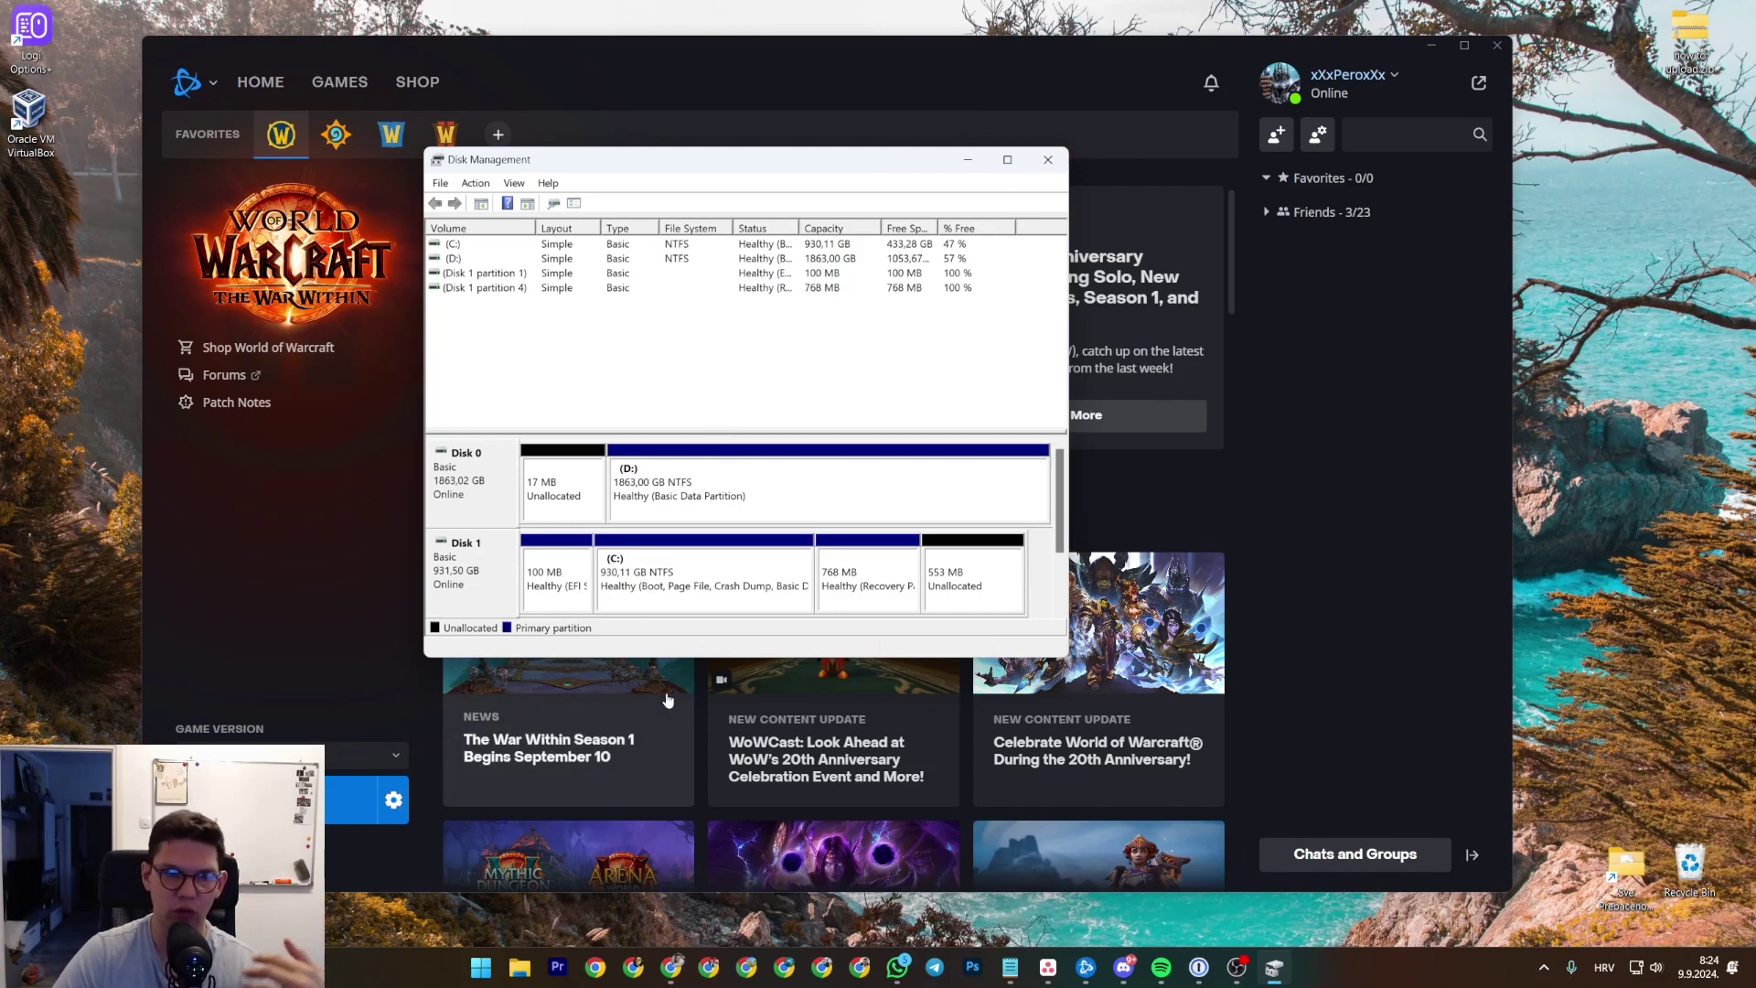
pyautogui.rightClick(461, 259)
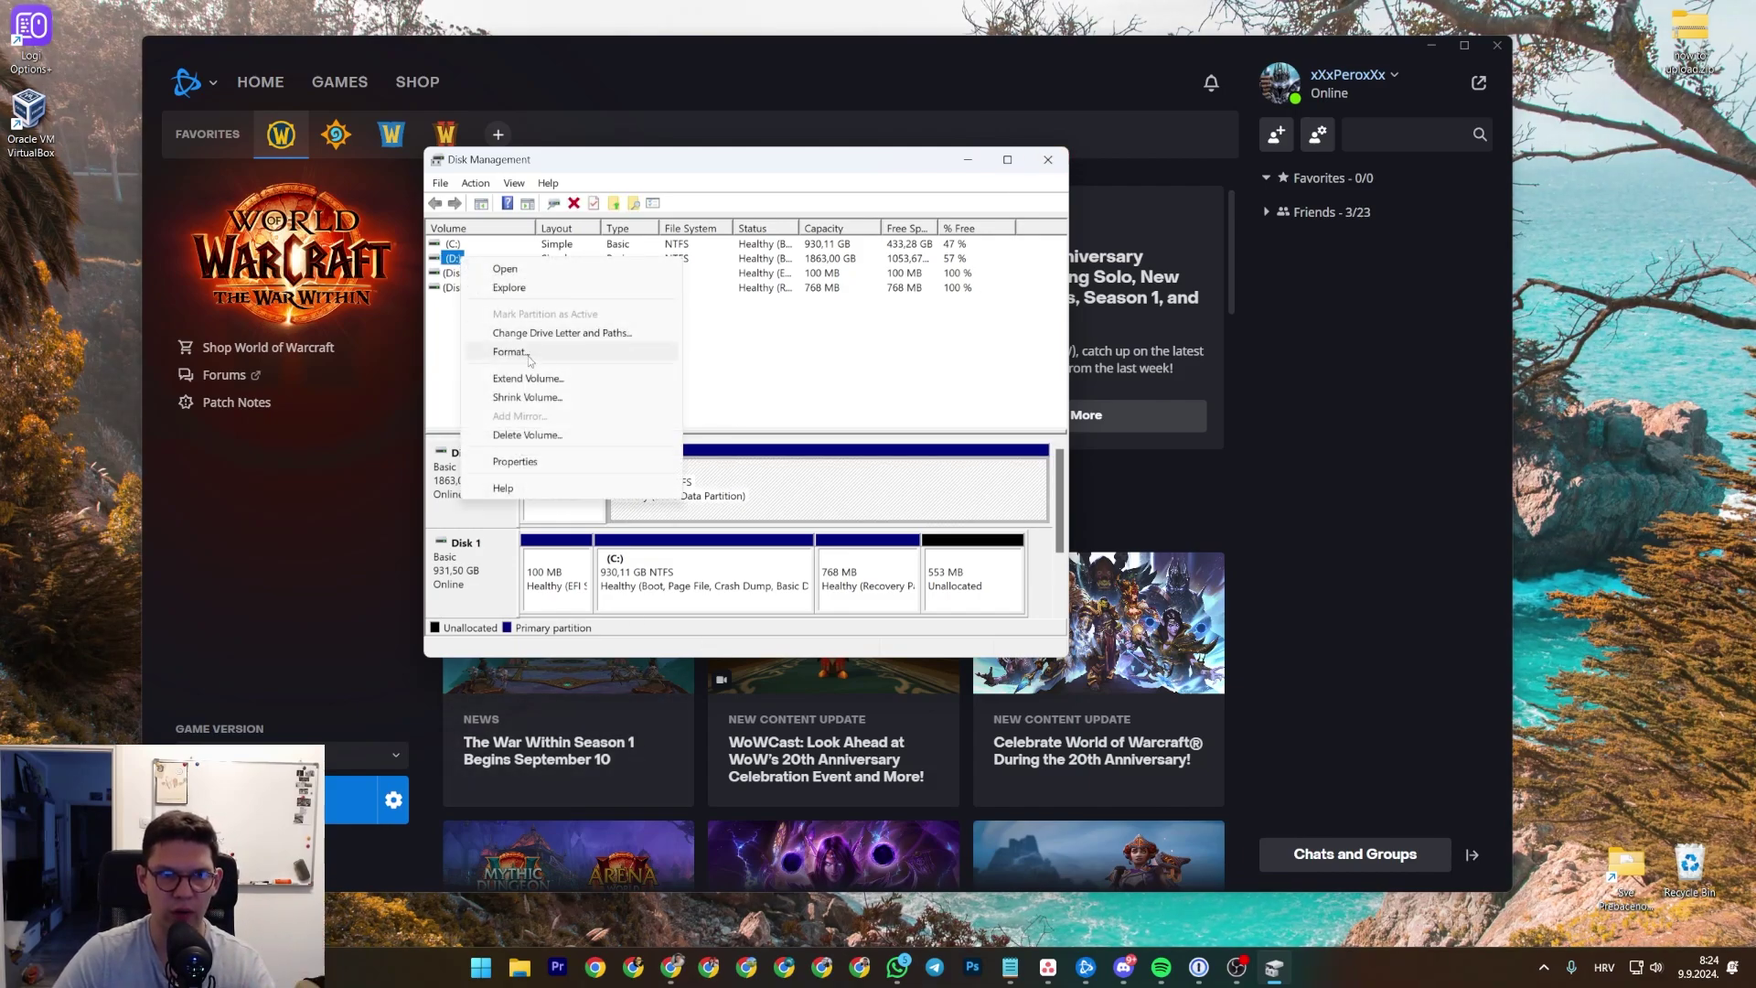
pyautogui.click(774, 364)
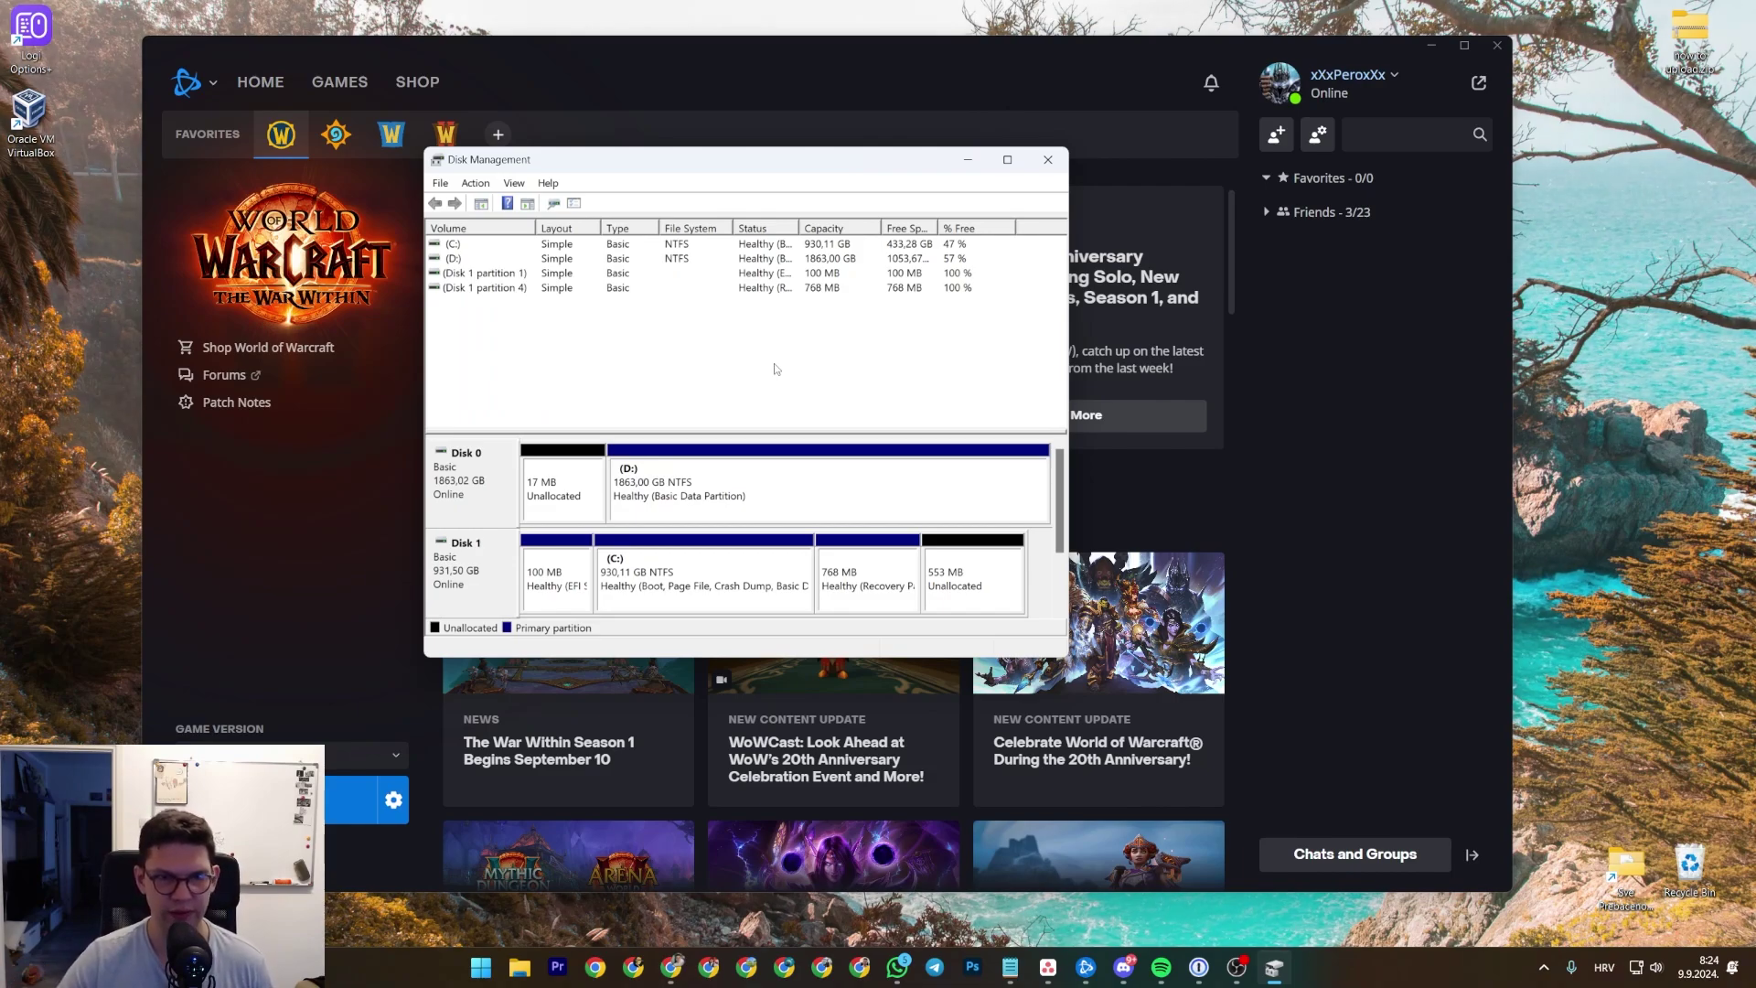
pyautogui.moveTo(683, 172); pyautogui.dragTo(691, 170)
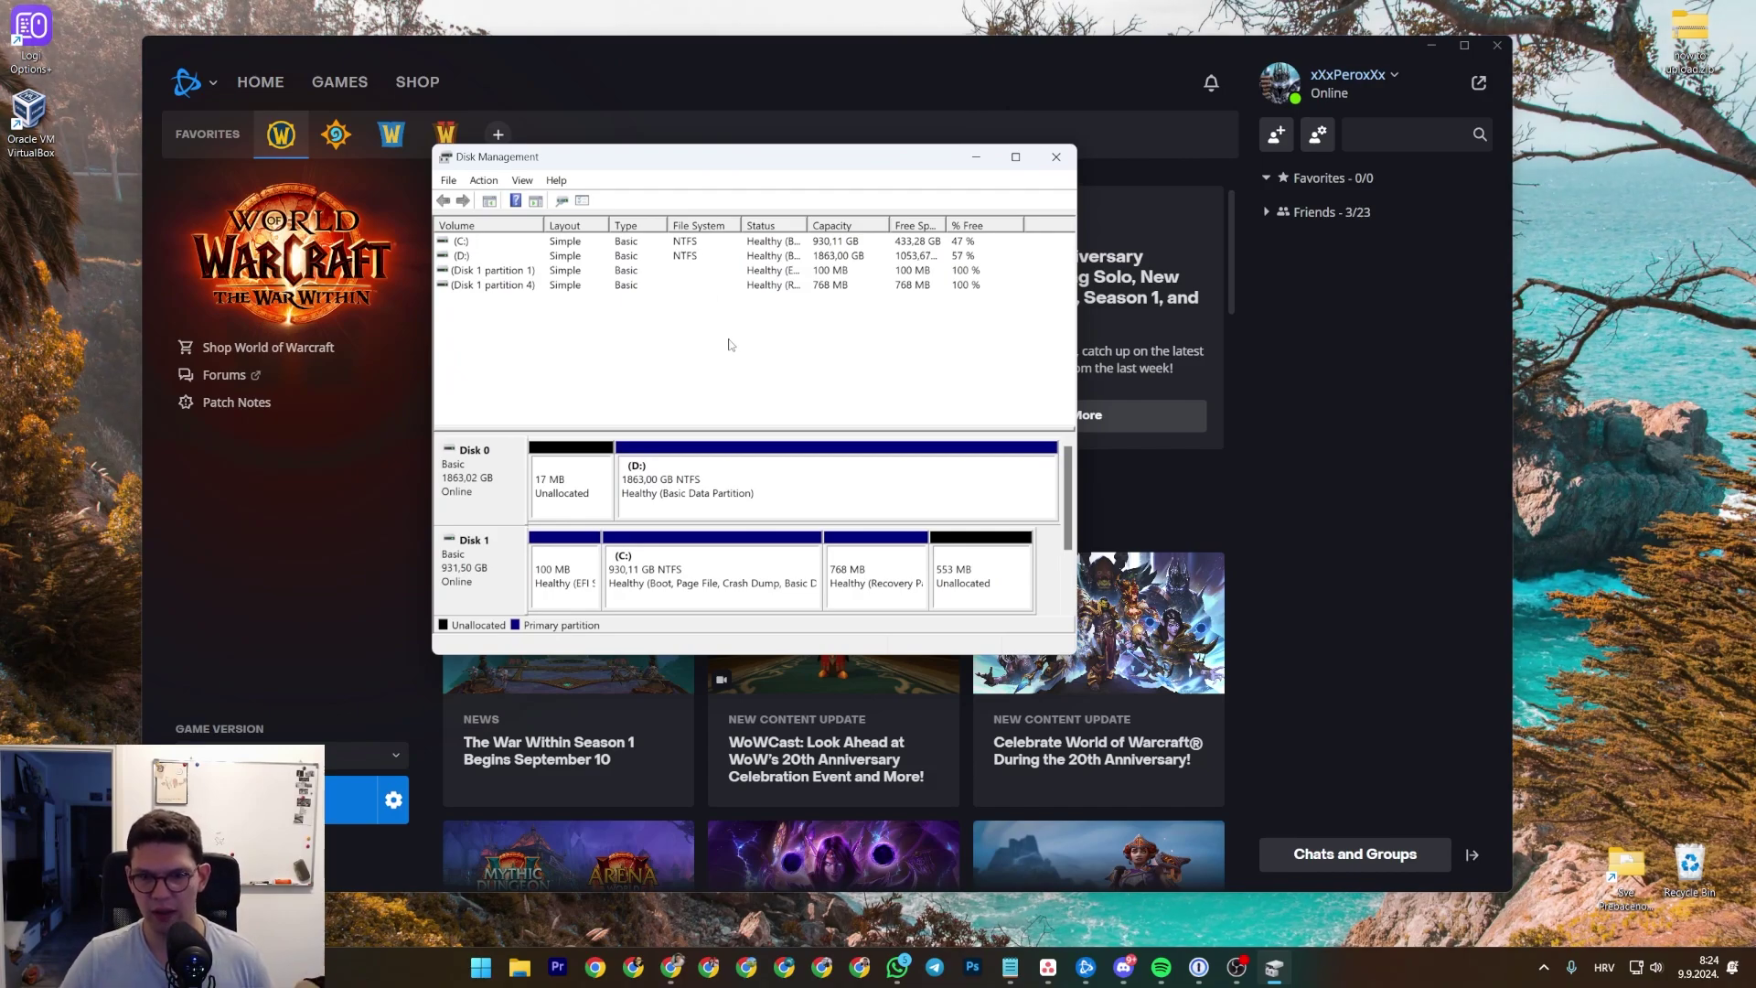
pyautogui.click(1057, 157)
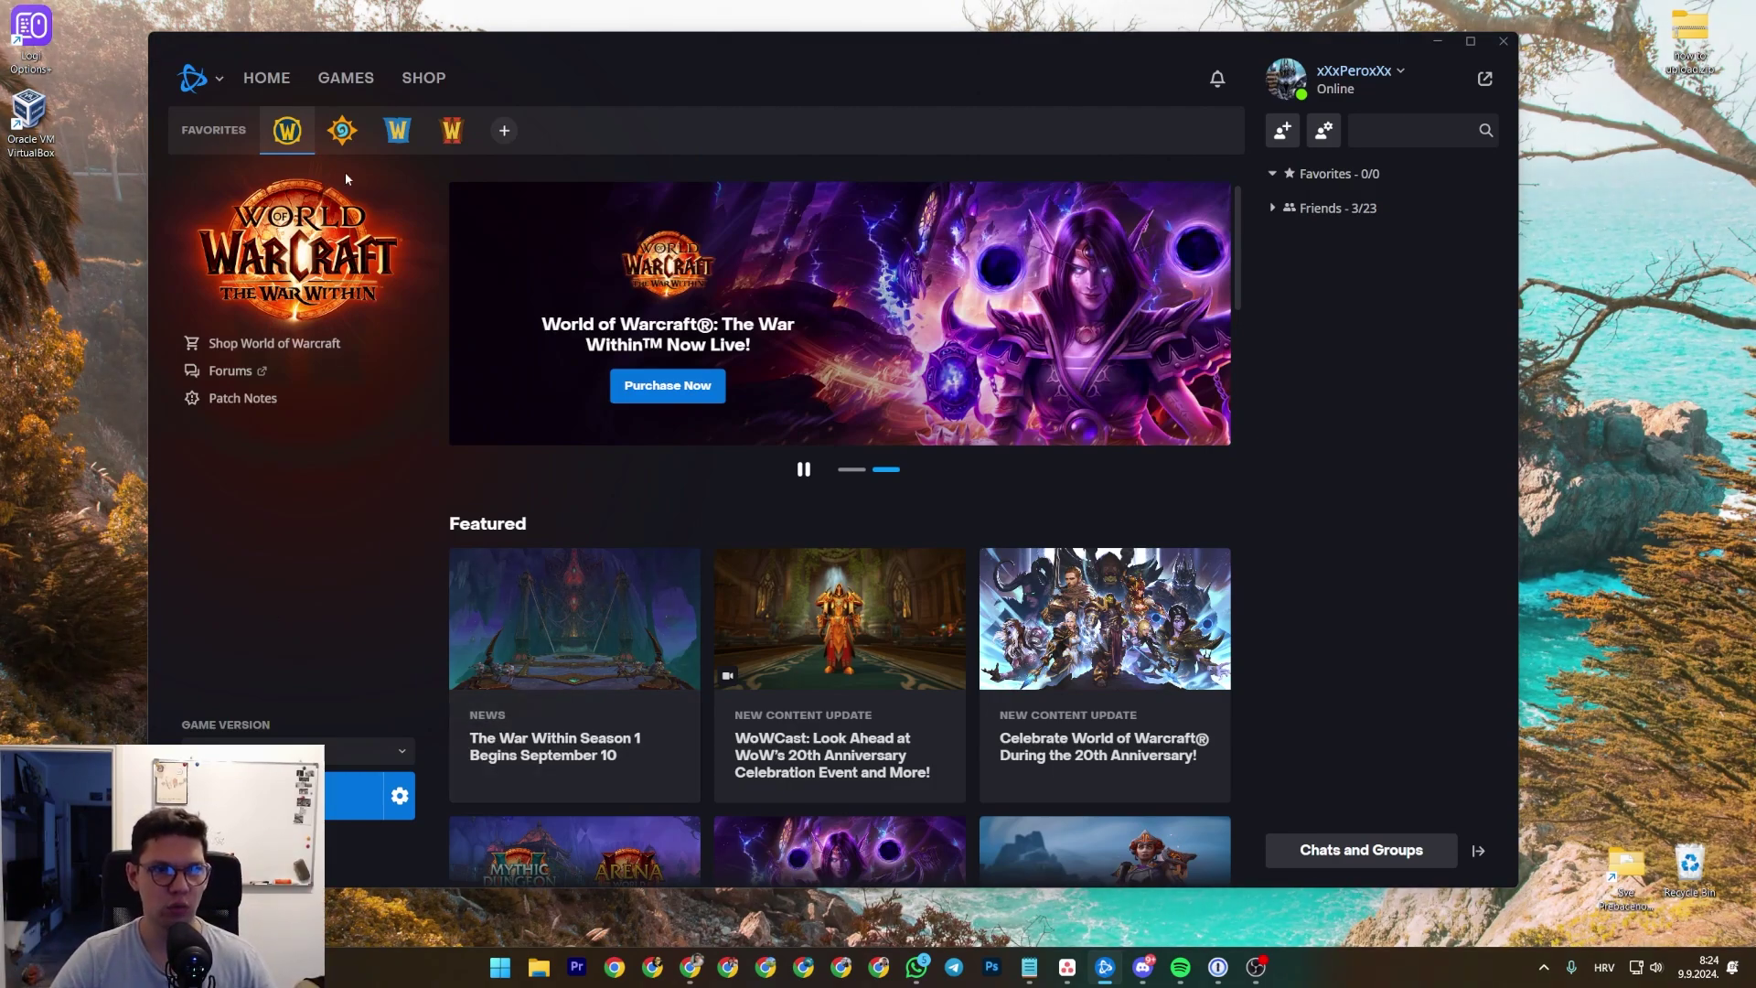
# Step: Review the install location offered for Hearthstone in its installation dialog, and close the dialog without installing
pyautogui.click(342, 132)
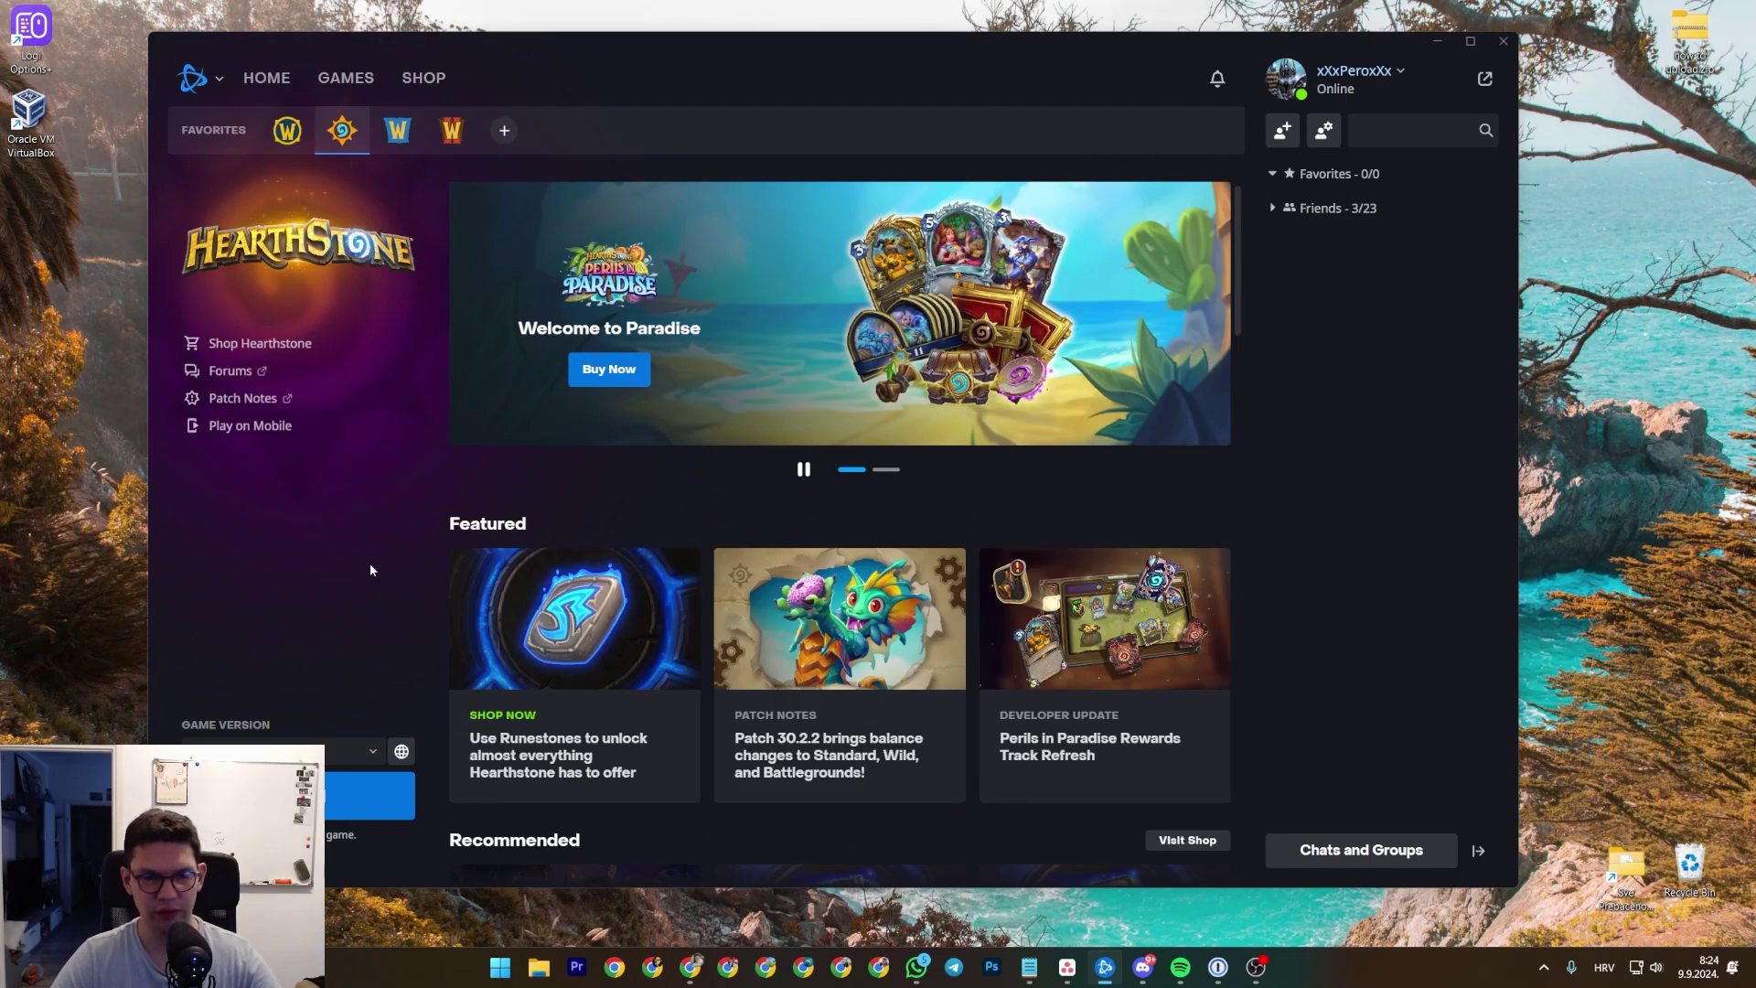
pyautogui.click(366, 796)
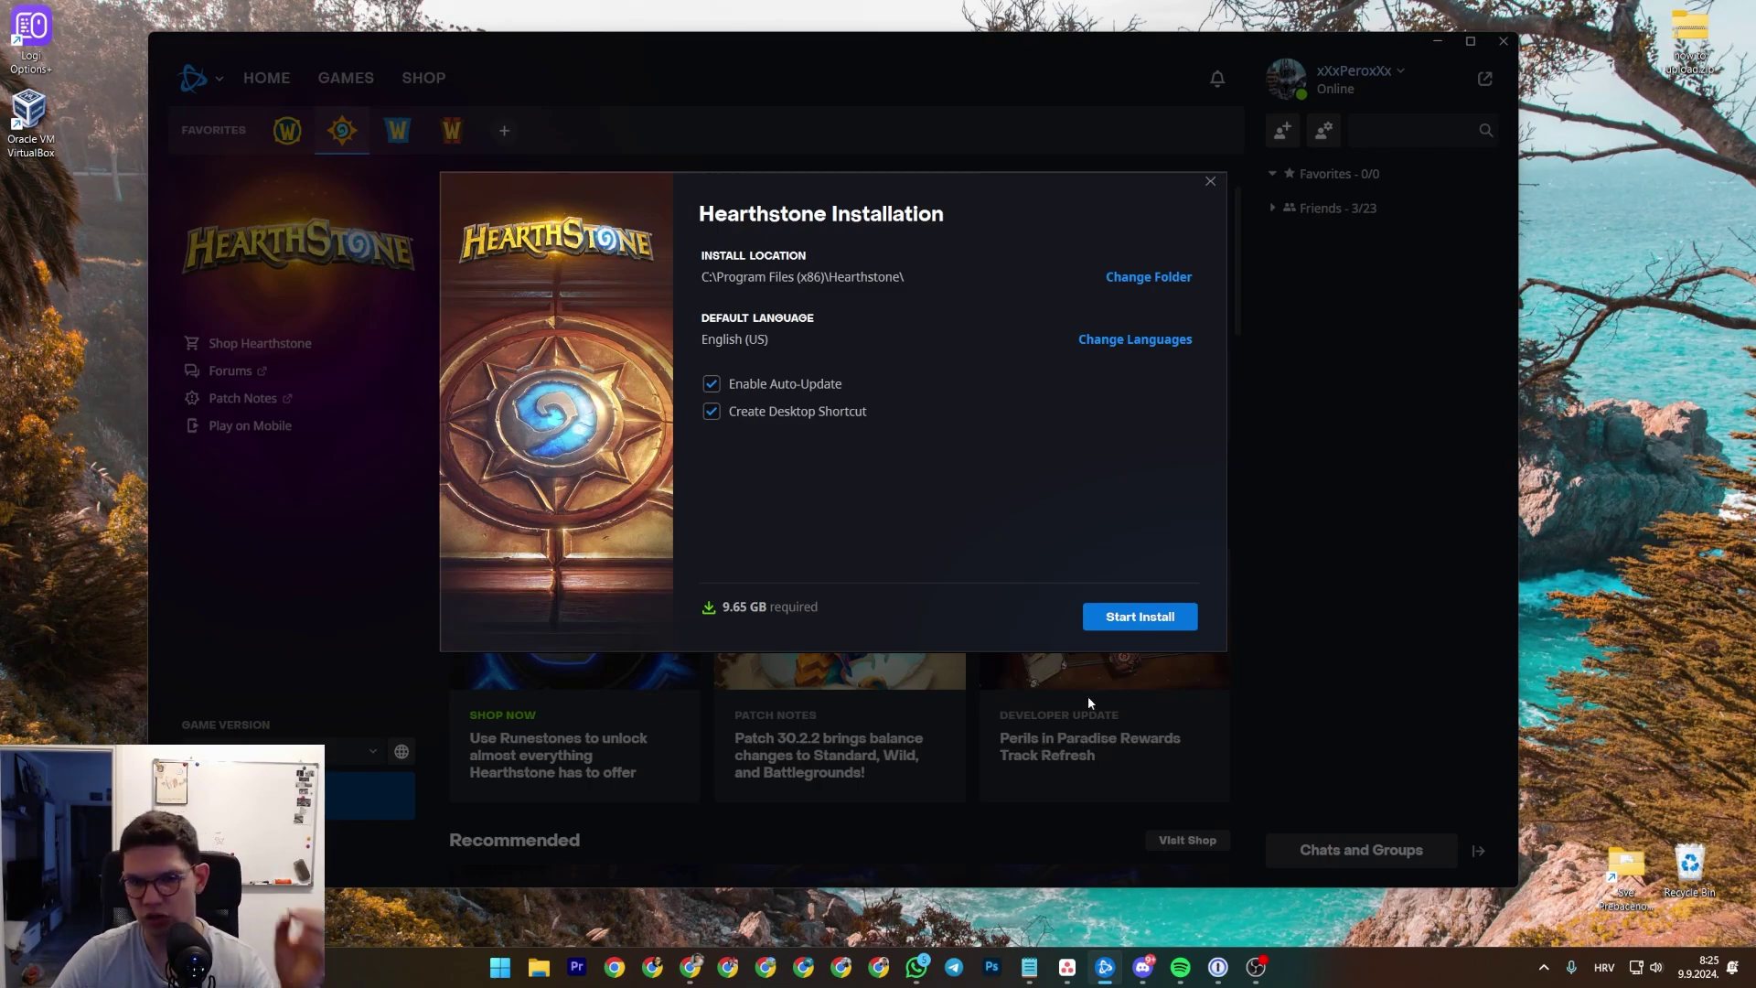
pyautogui.click(1210, 182)
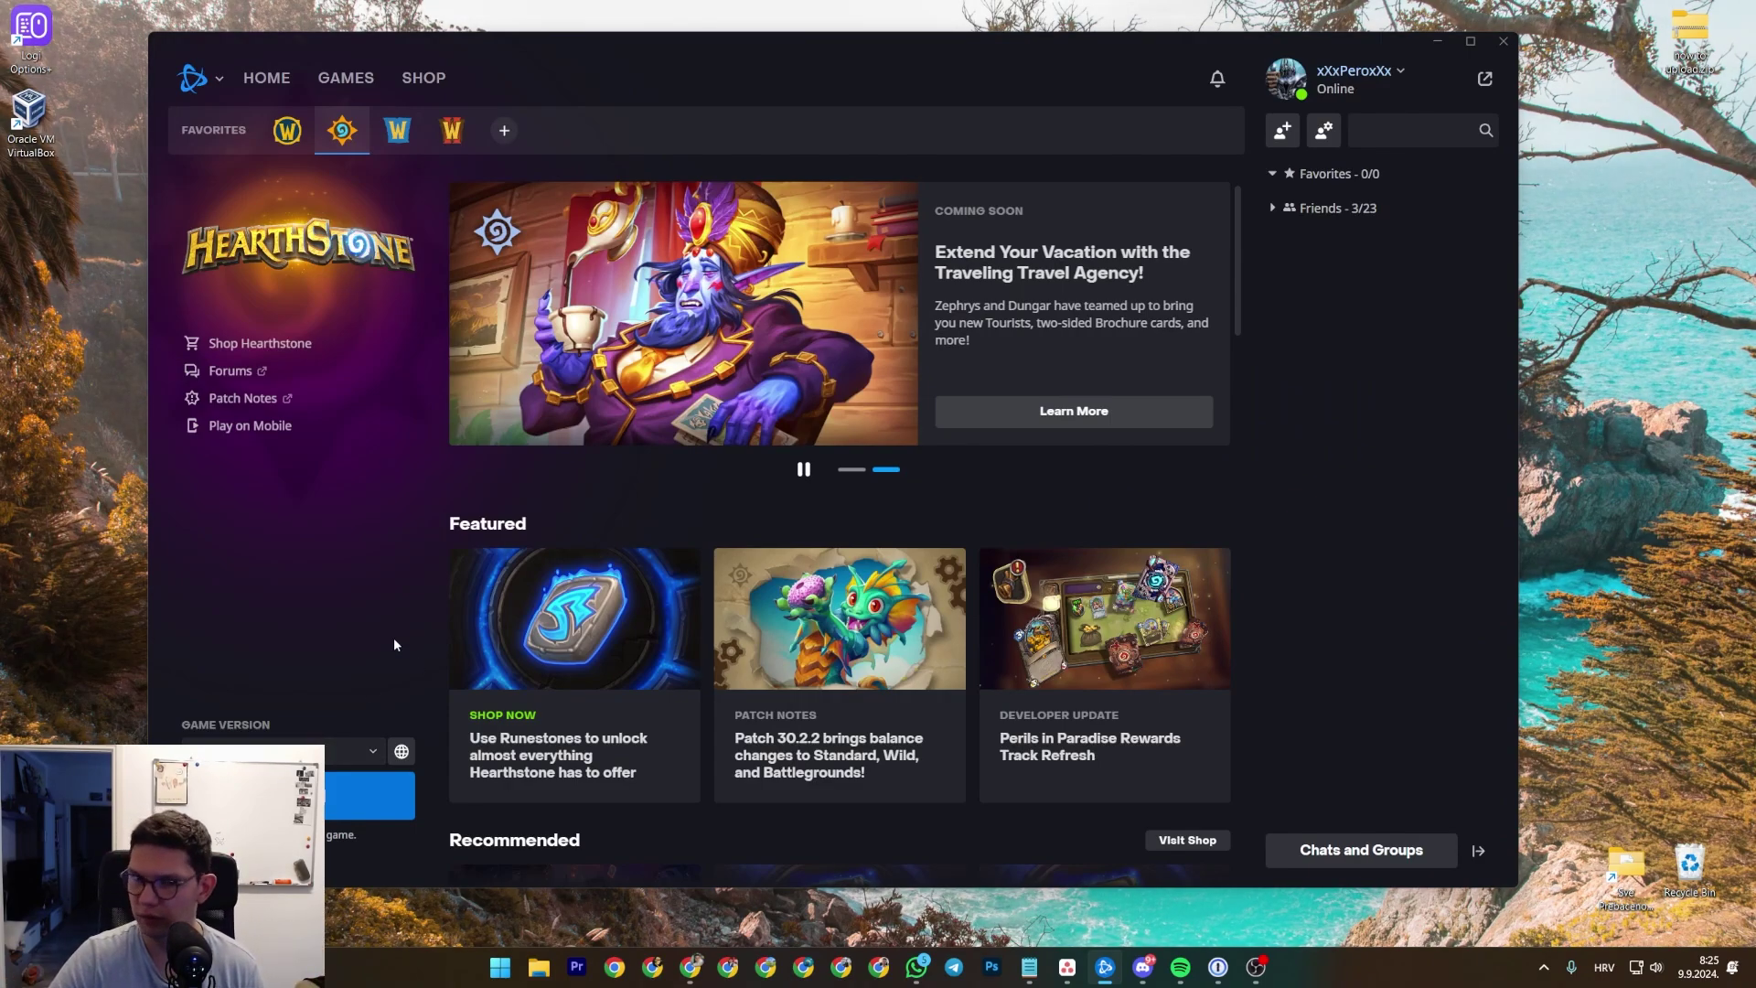
# Step: Switch to File Explorer and open the World of Warcraft folder in Program Files (x86) on drive C:
pyautogui.click(539, 967)
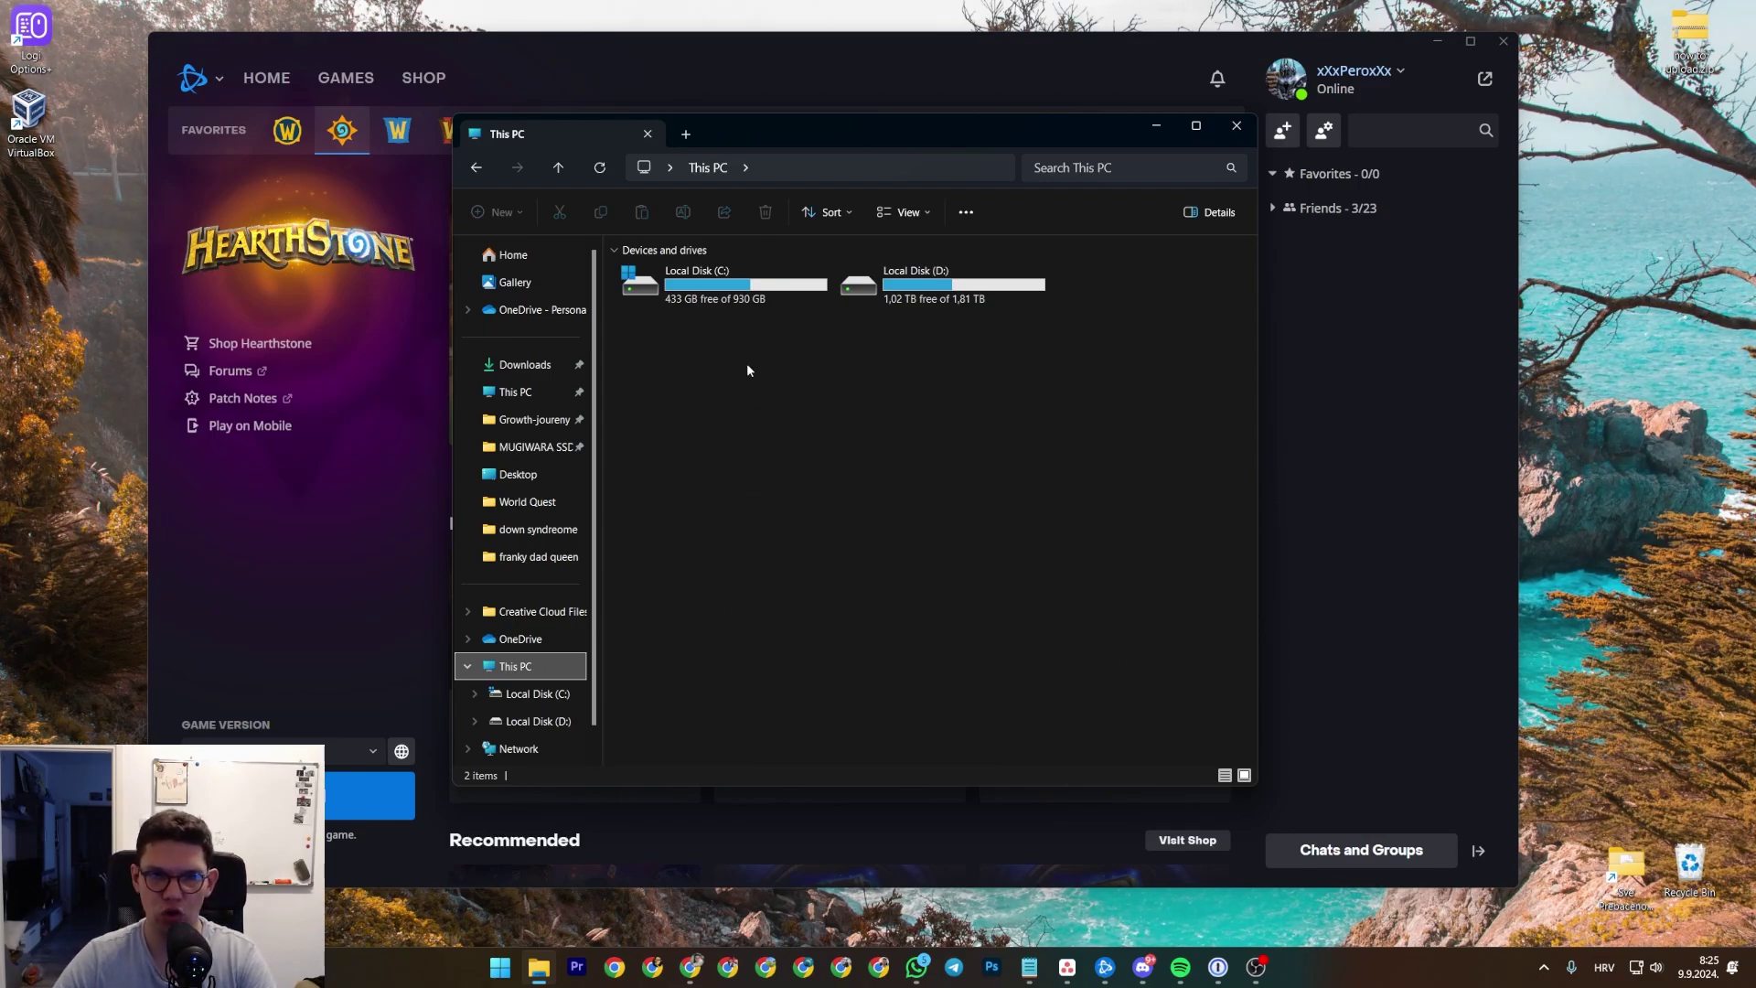
pyautogui.doubleClick(733, 302)
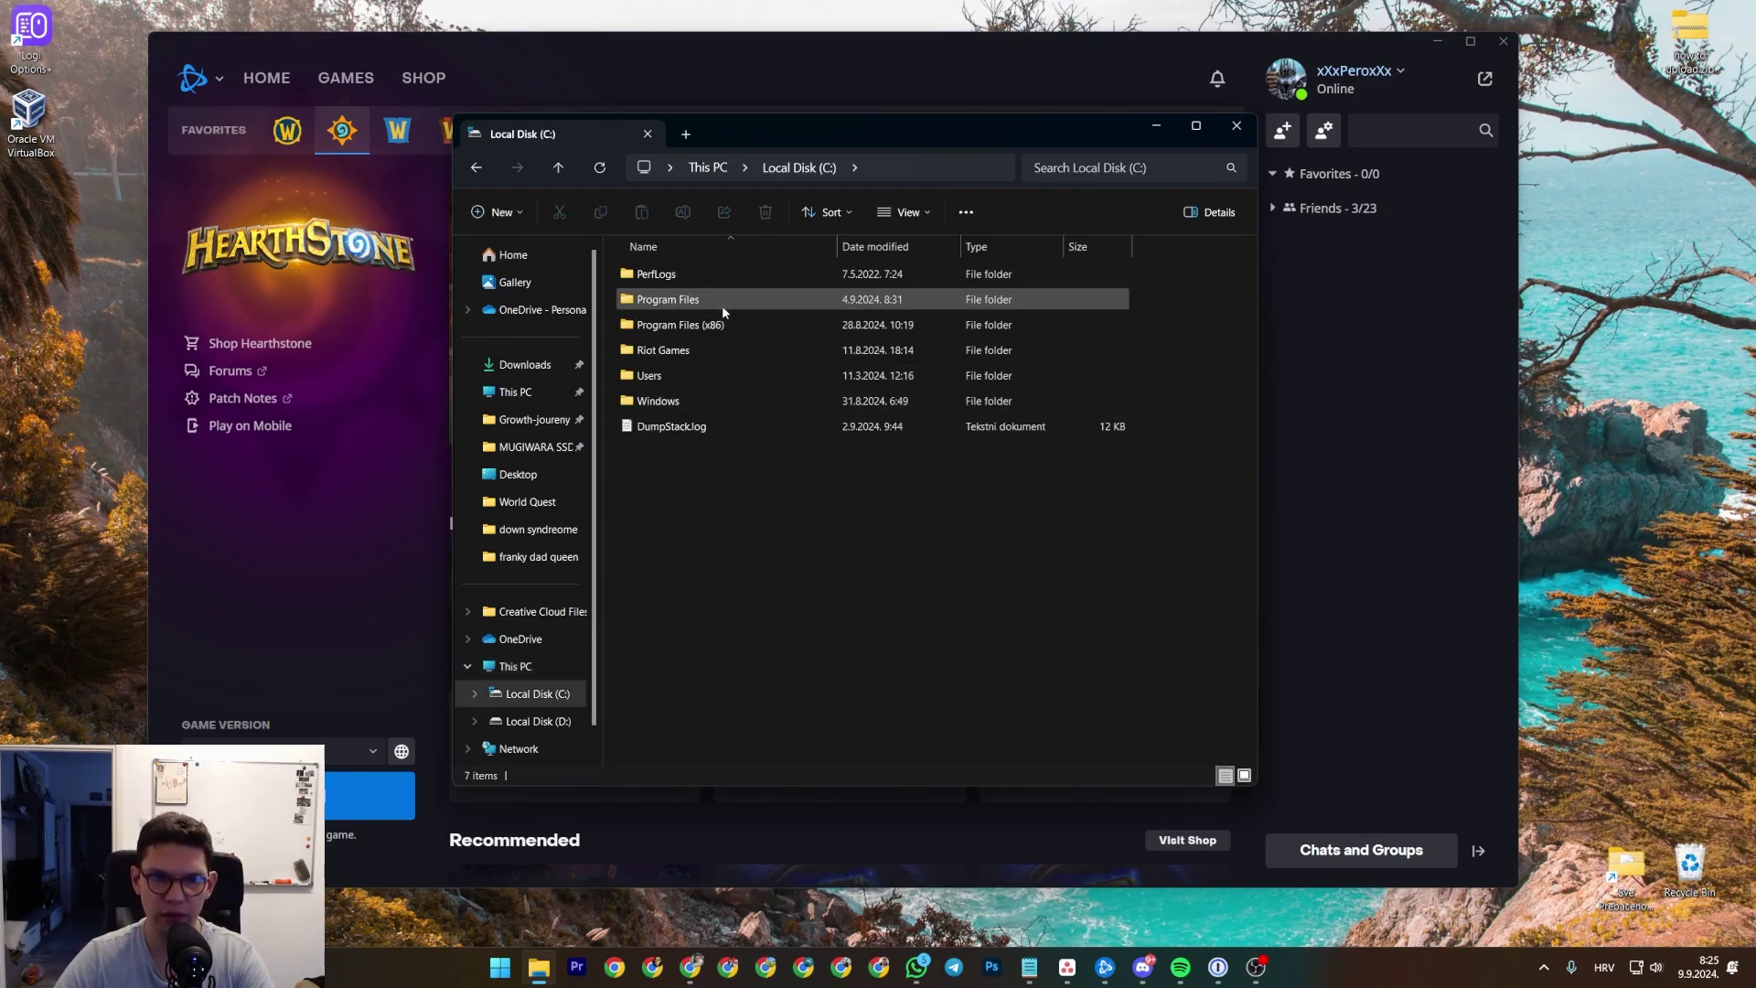
pyautogui.doubleClick(710, 325)
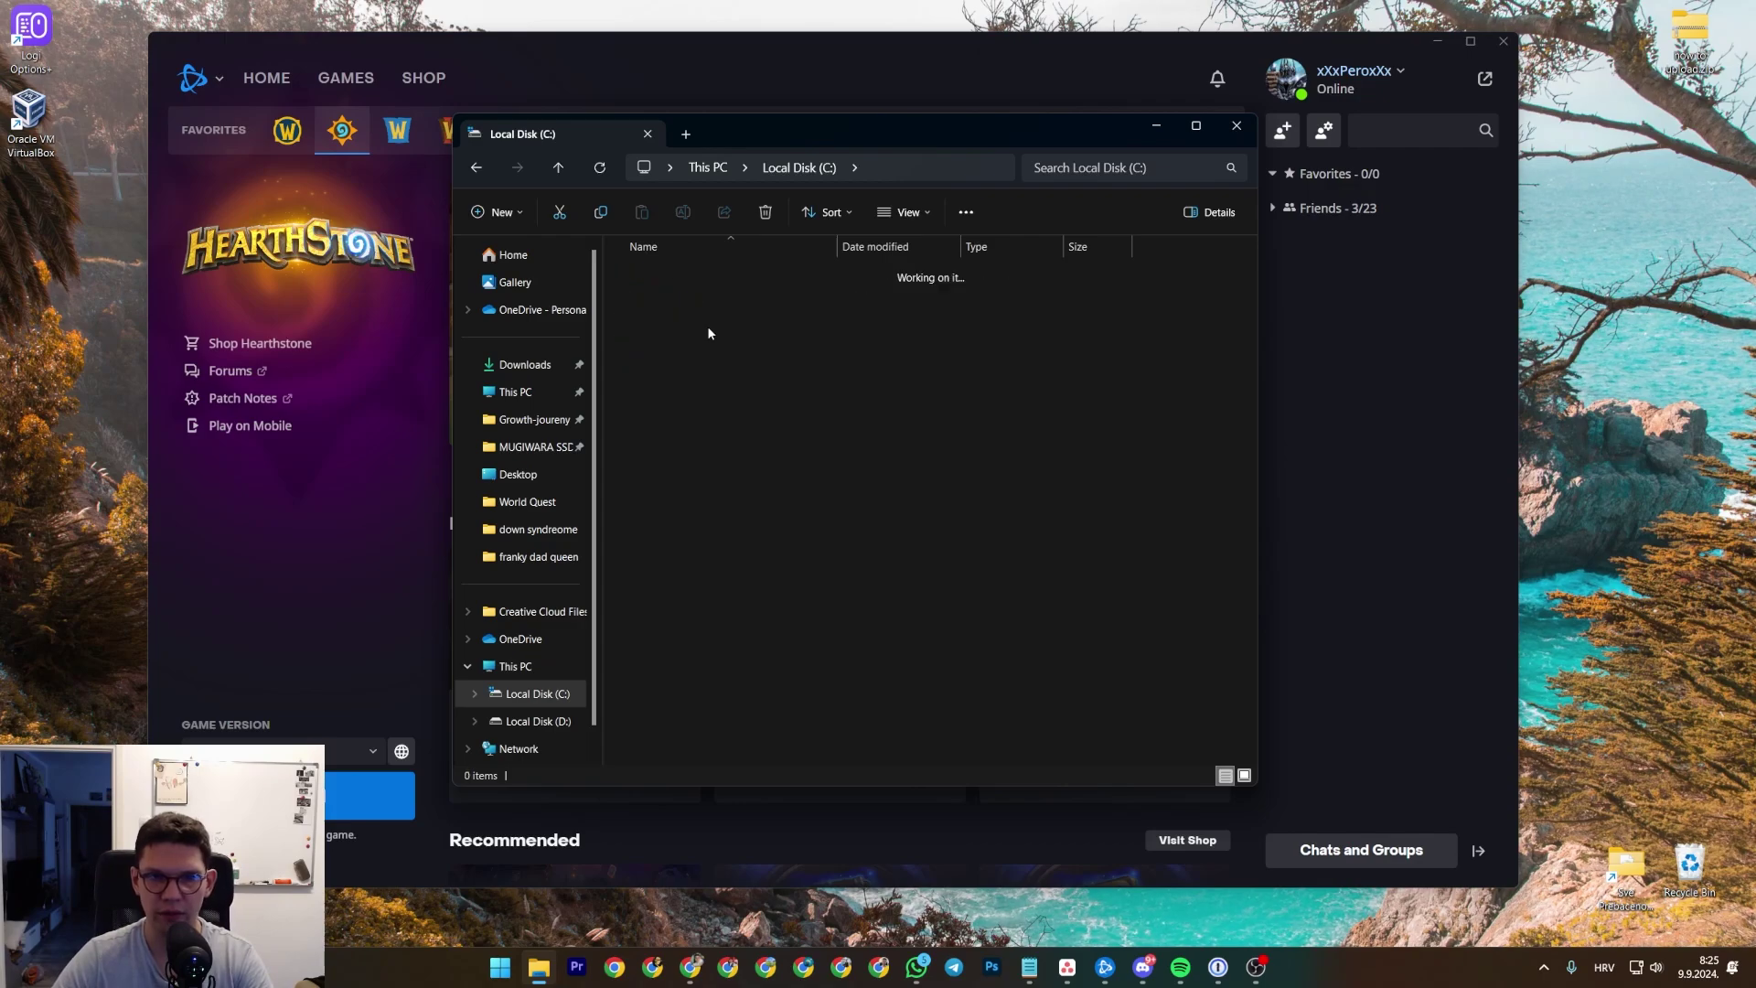
pyautogui.scroll(-1, 817, 573)
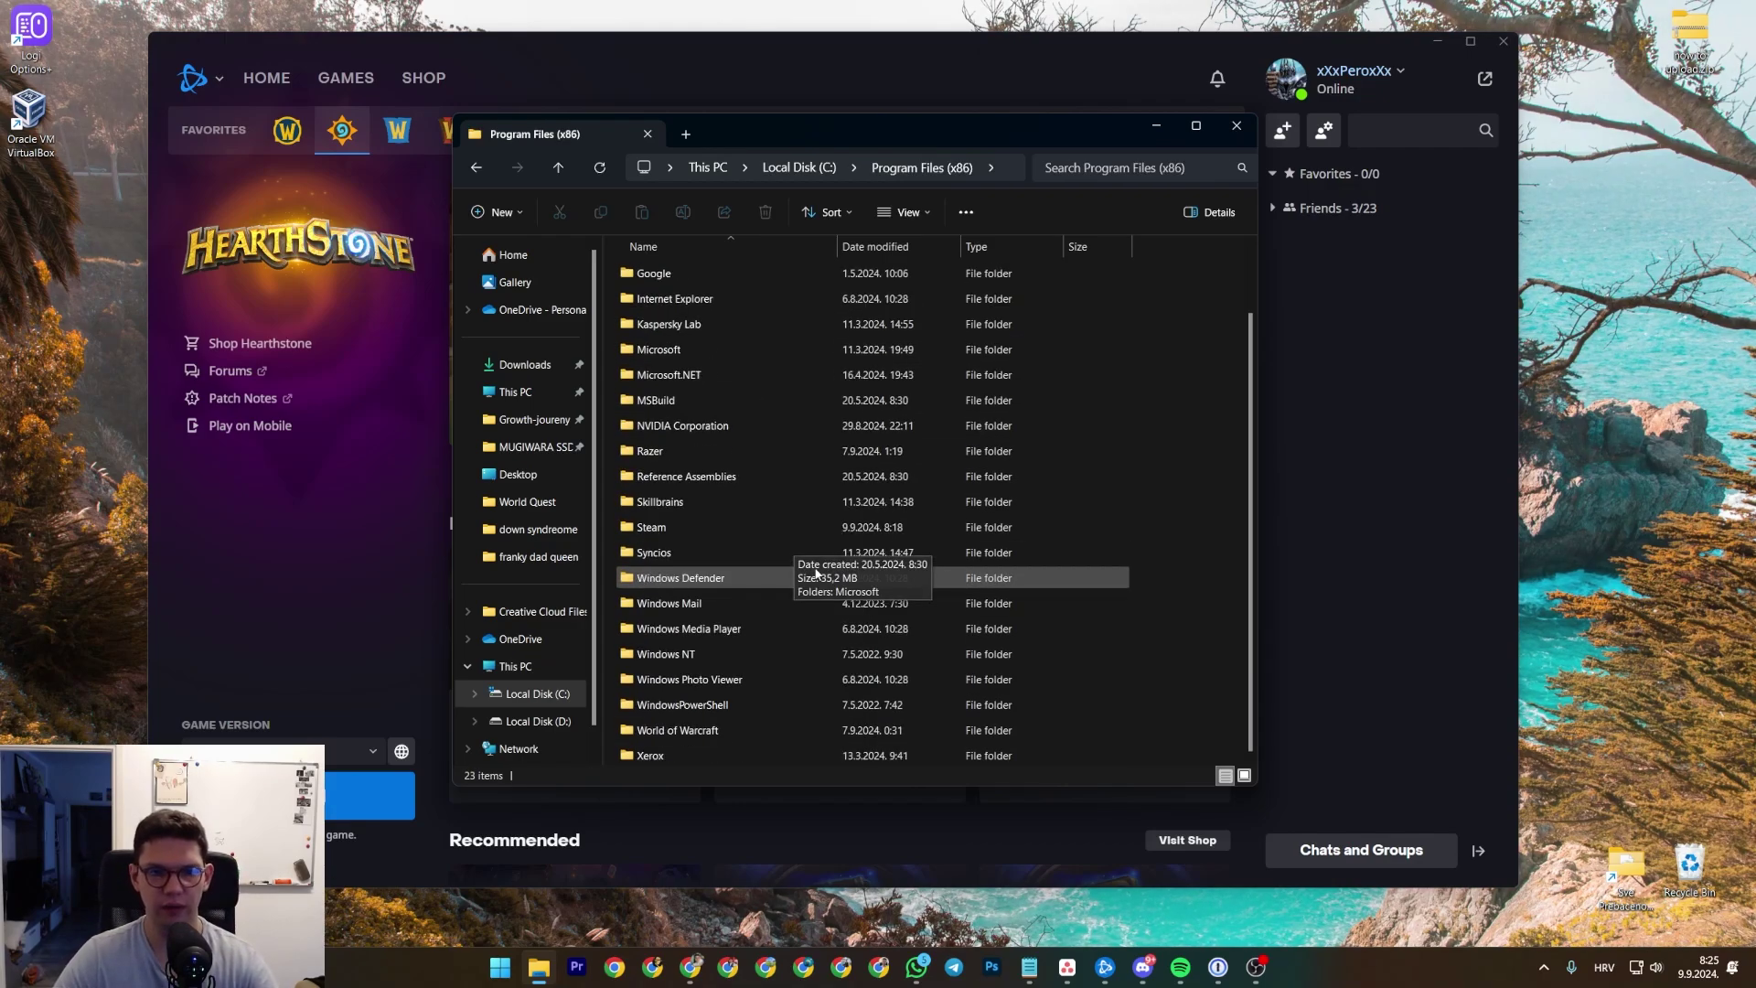
pyautogui.doubleClick(749, 733)
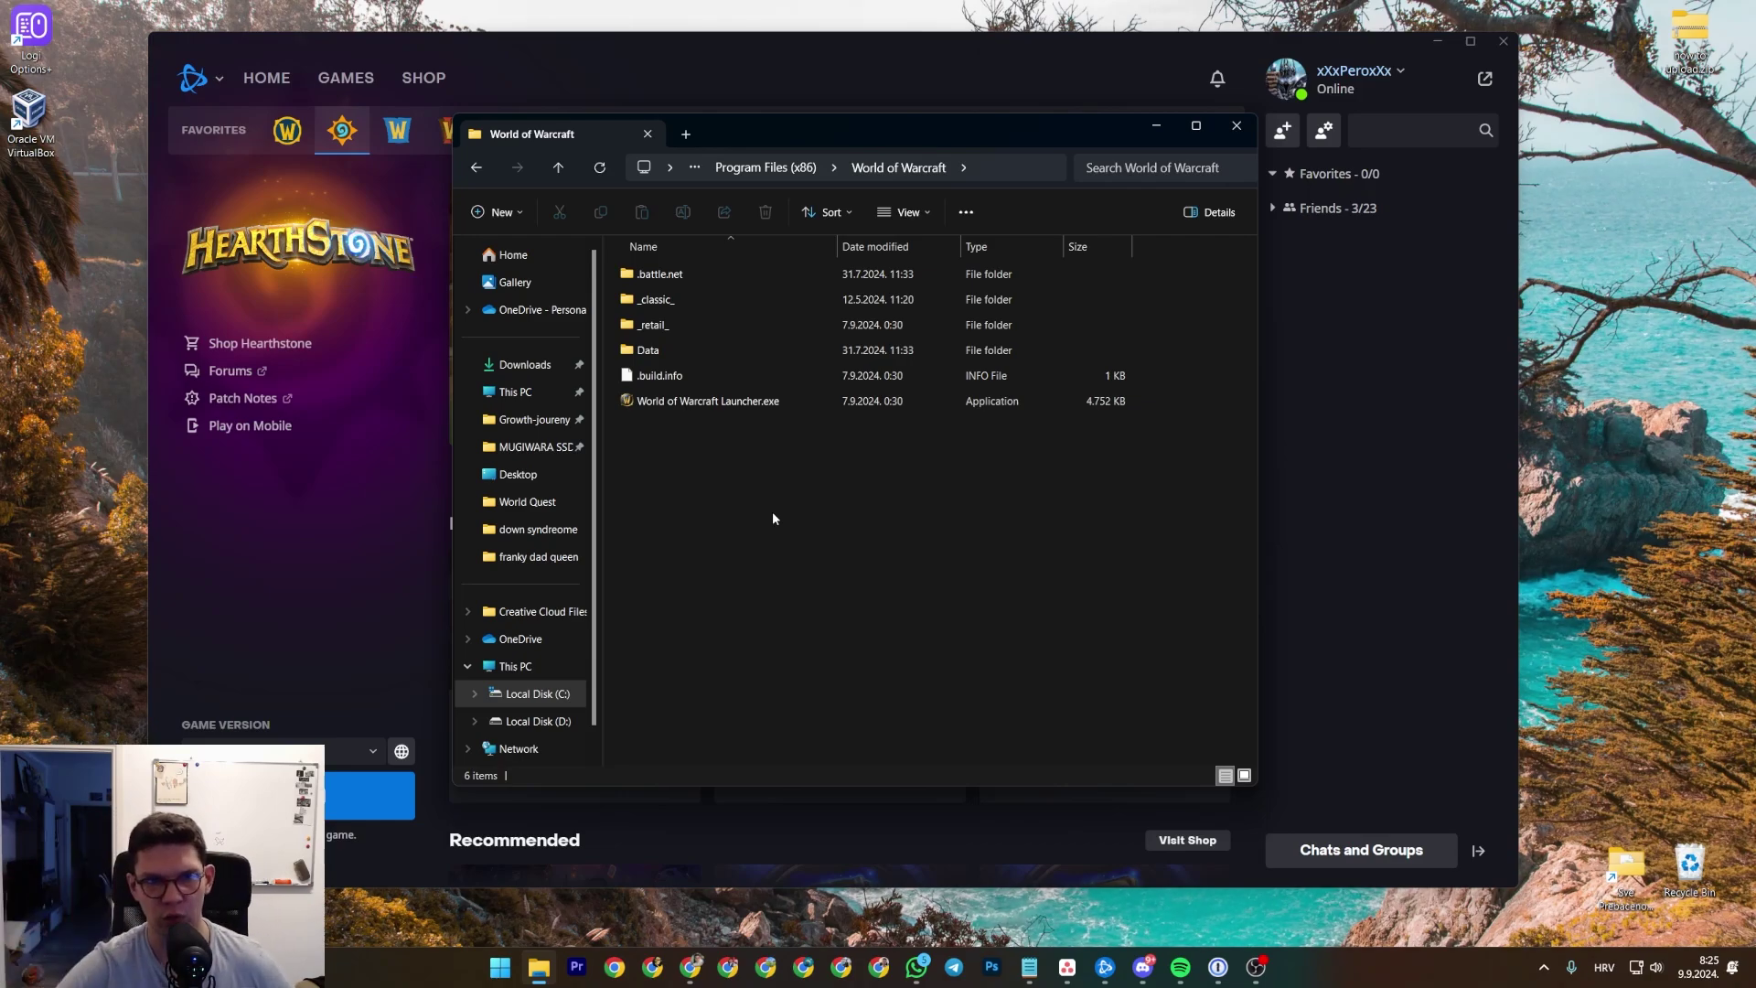
# Step: Set up a second File Explorer window beside the first and open the folder "a" on drive D: in it
pyautogui.moveTo(834, 135); pyautogui.dragTo(414, 121)
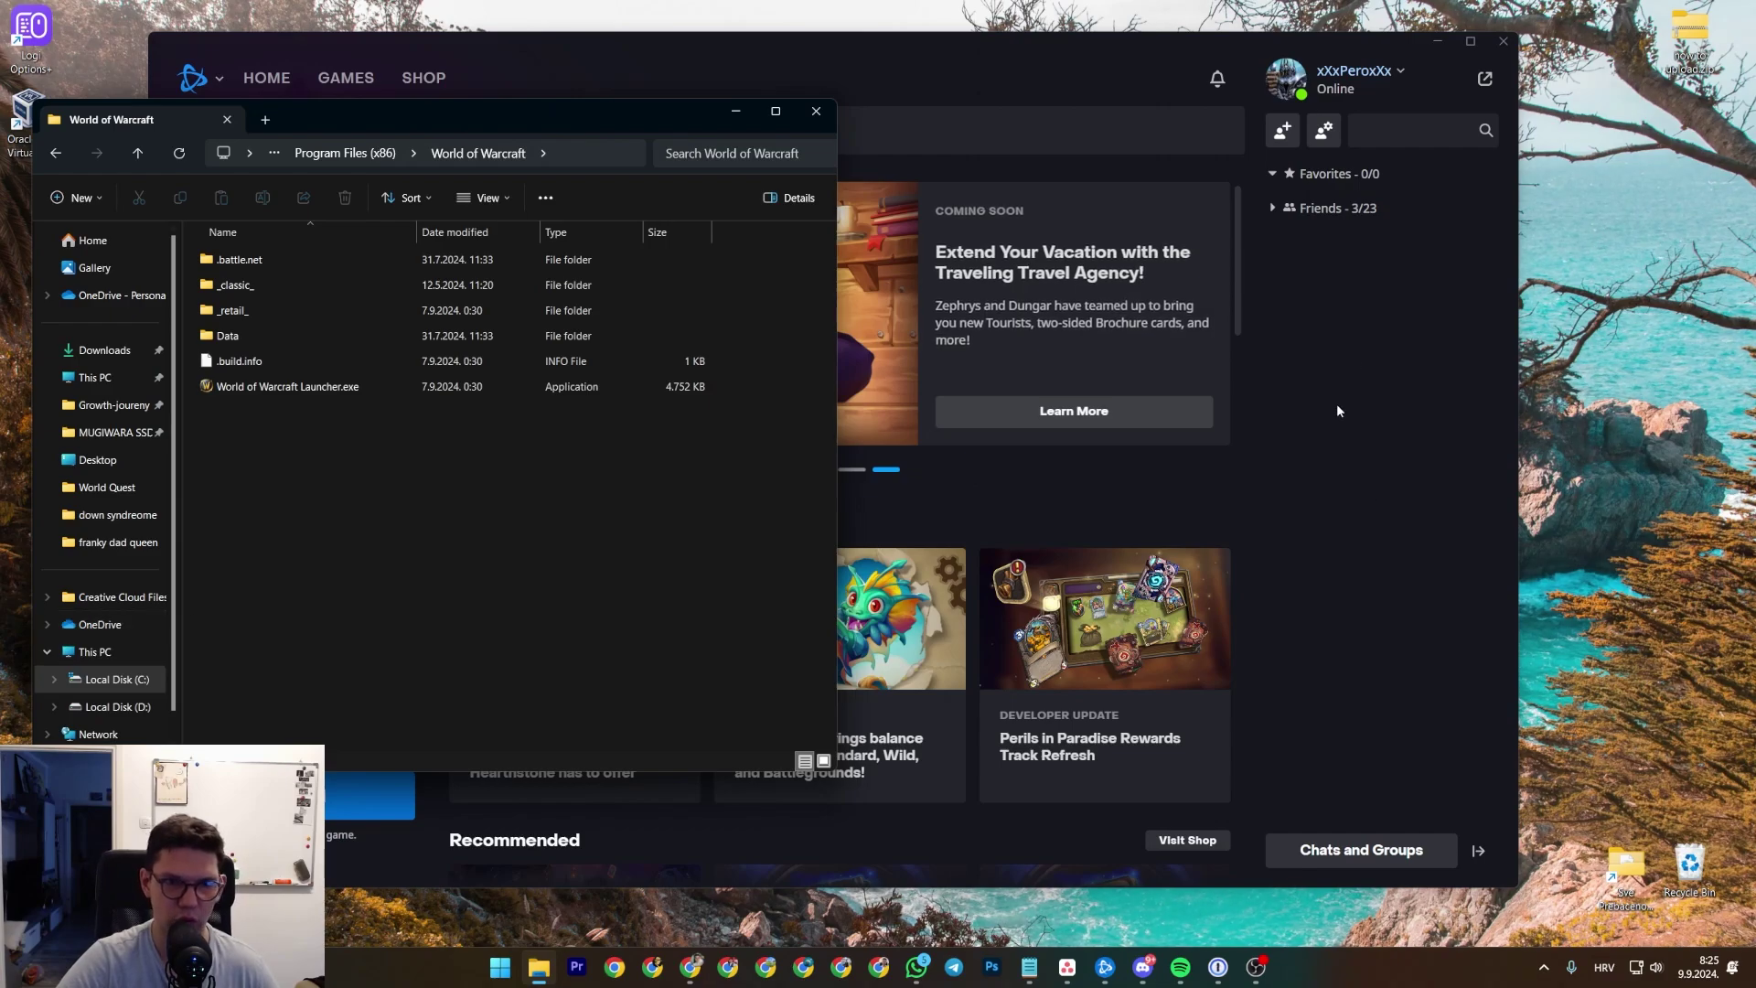
pyautogui.rightClick(100, 684)
pyautogui.click(217, 462)
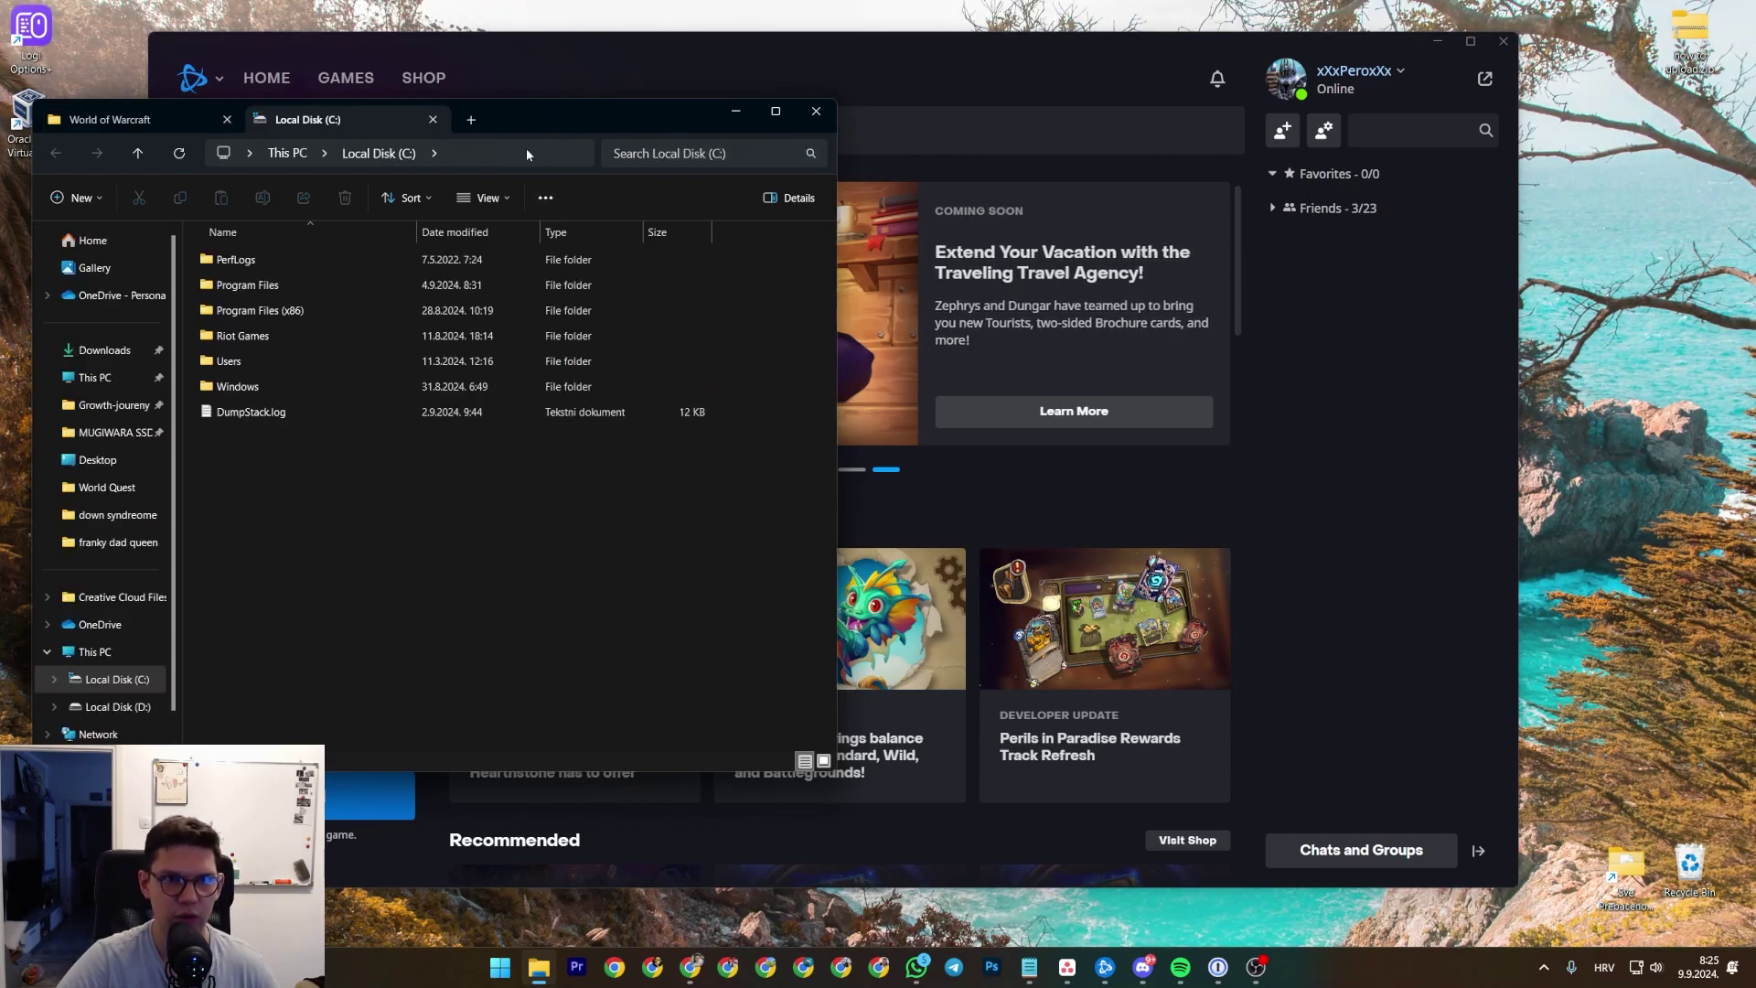
pyautogui.moveTo(308, 119); pyautogui.dragTo(1189, 106)
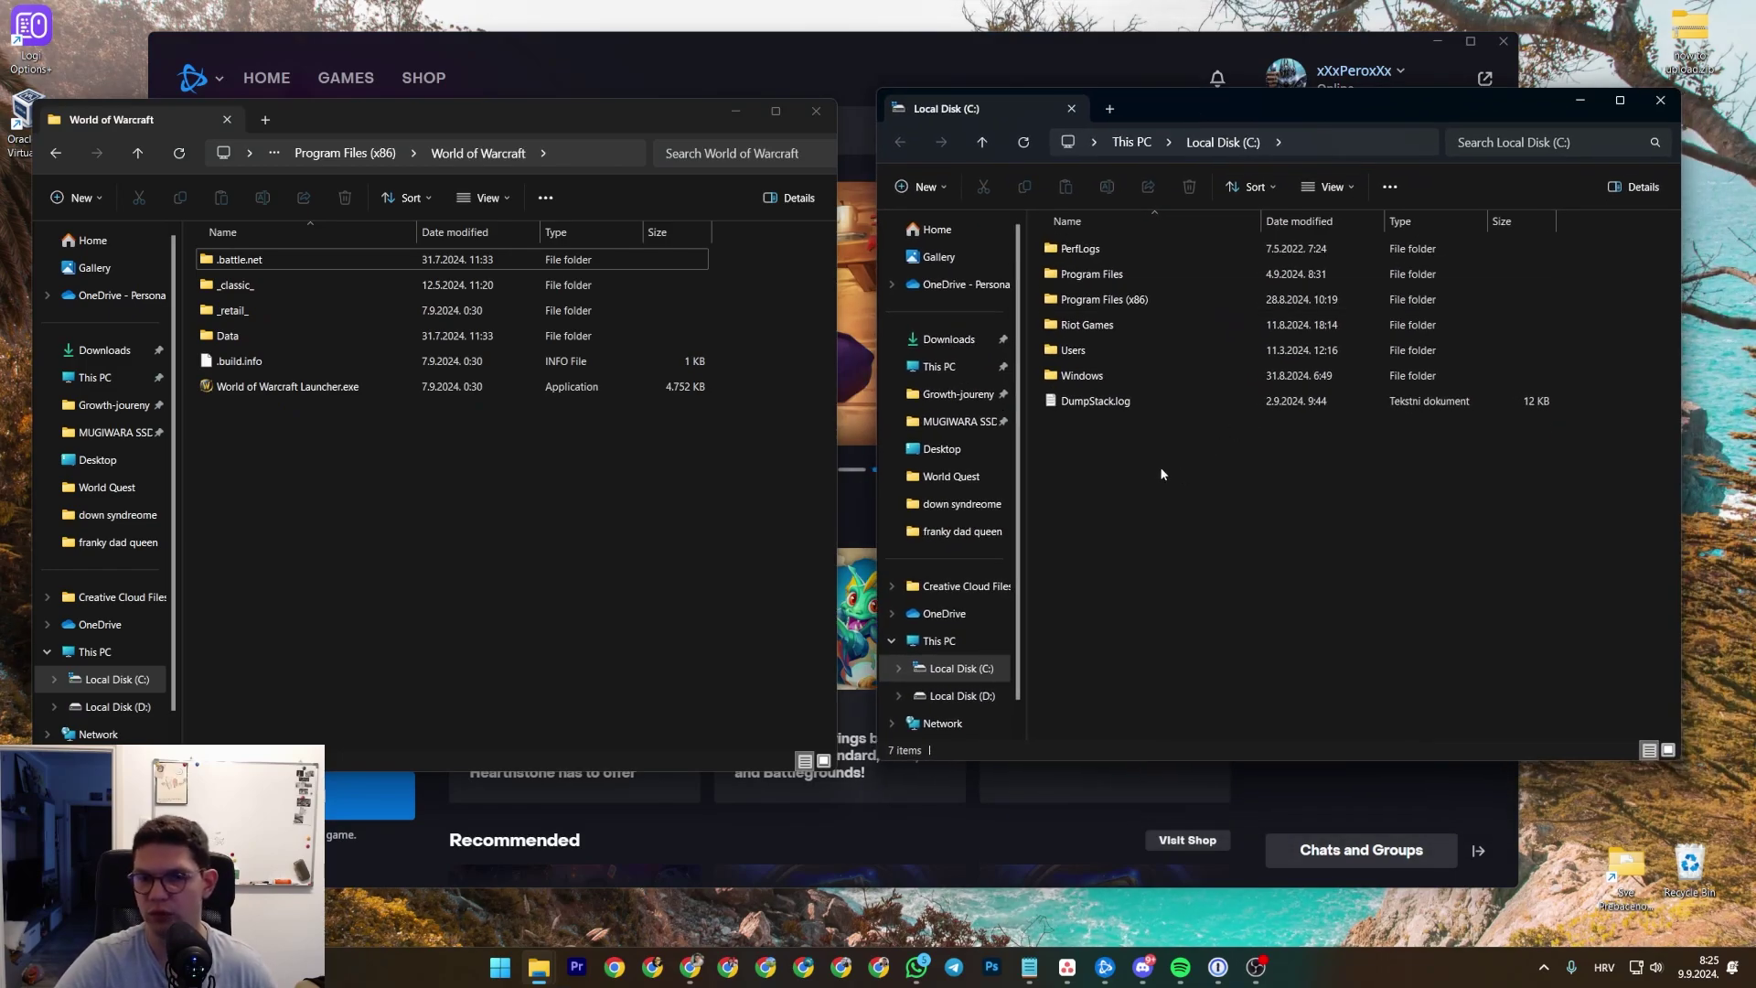
pyautogui.click(960, 696)
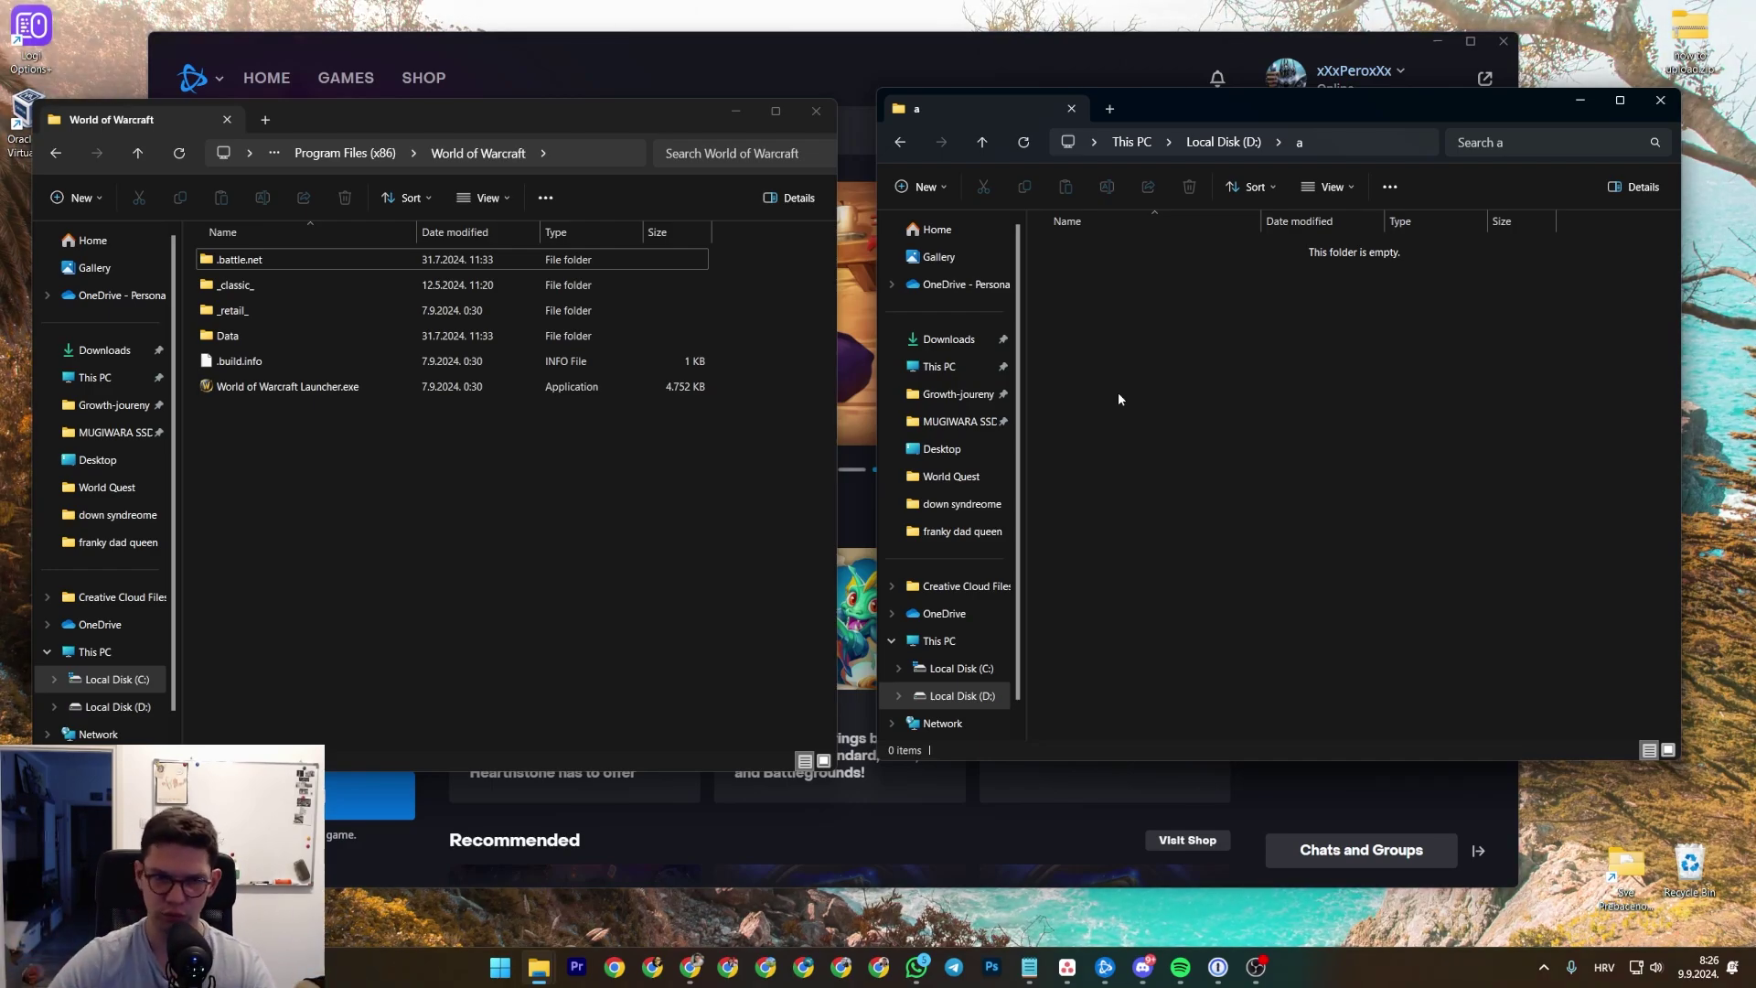
# Step: Try moving the World of Warcraft folder from Program Files (x86) toward the D: drive folder, and close File Explorer
pyautogui.click(384, 462)
pyautogui.hotkey('alt', 'Left')
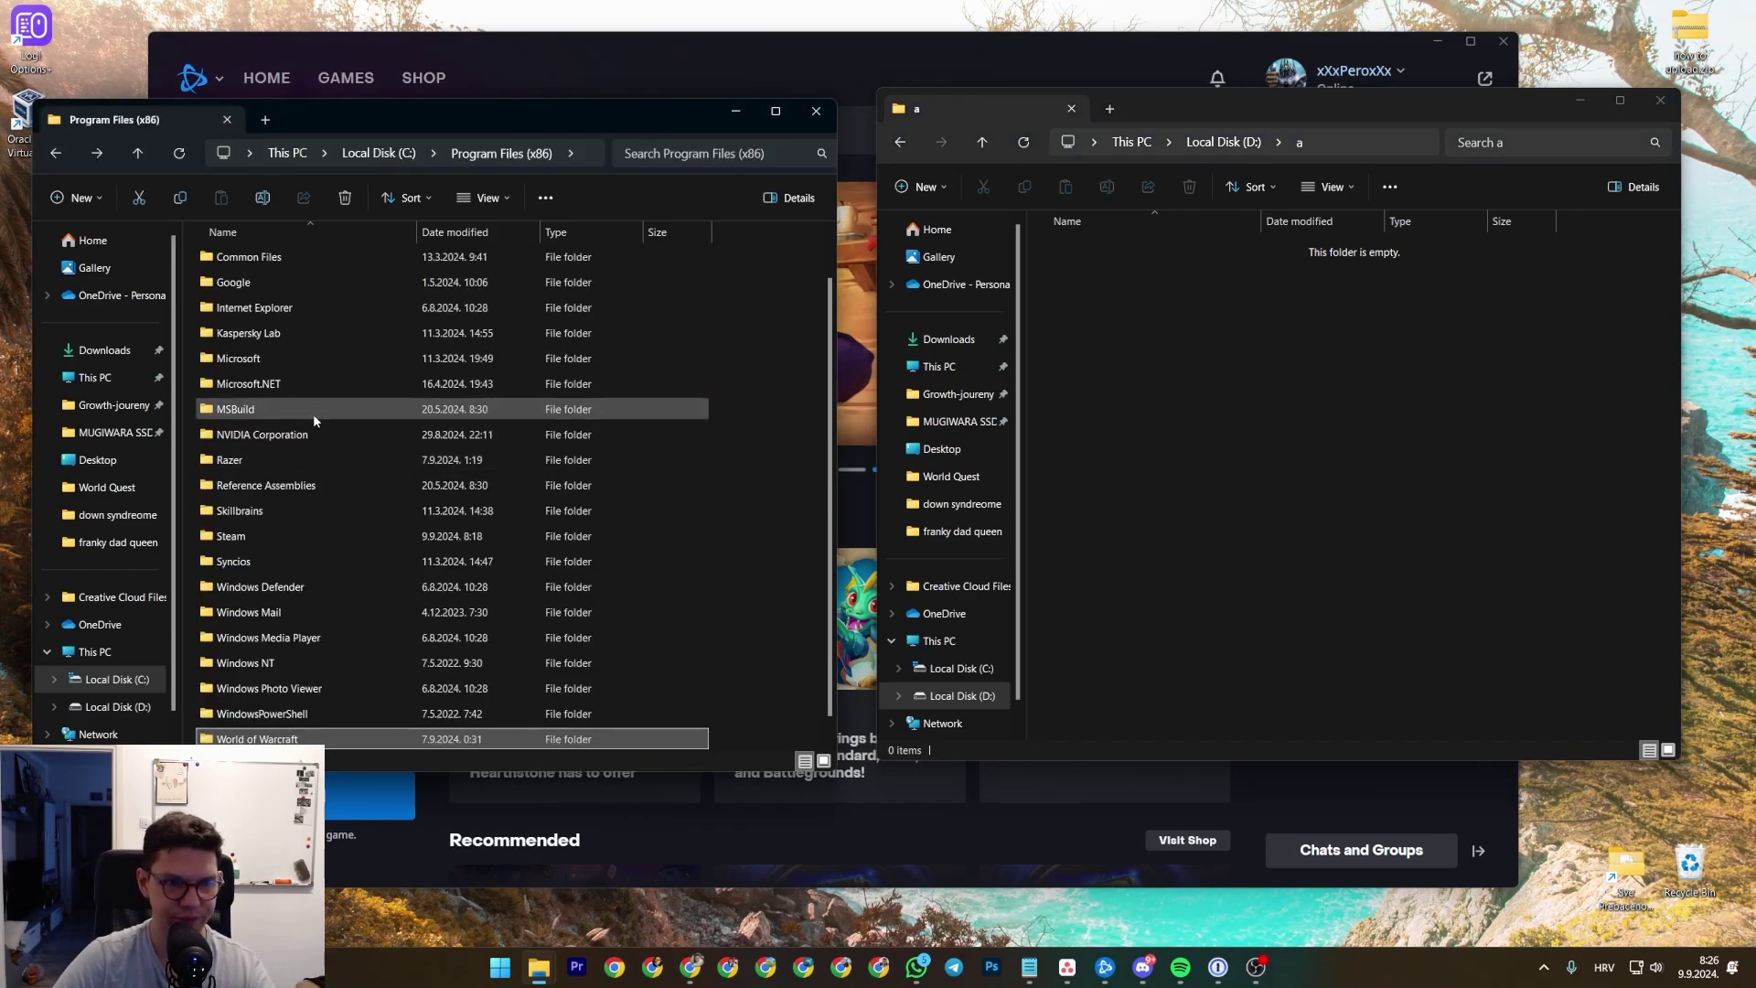
pyautogui.moveTo(274, 739); pyautogui.dragTo(738, 657)
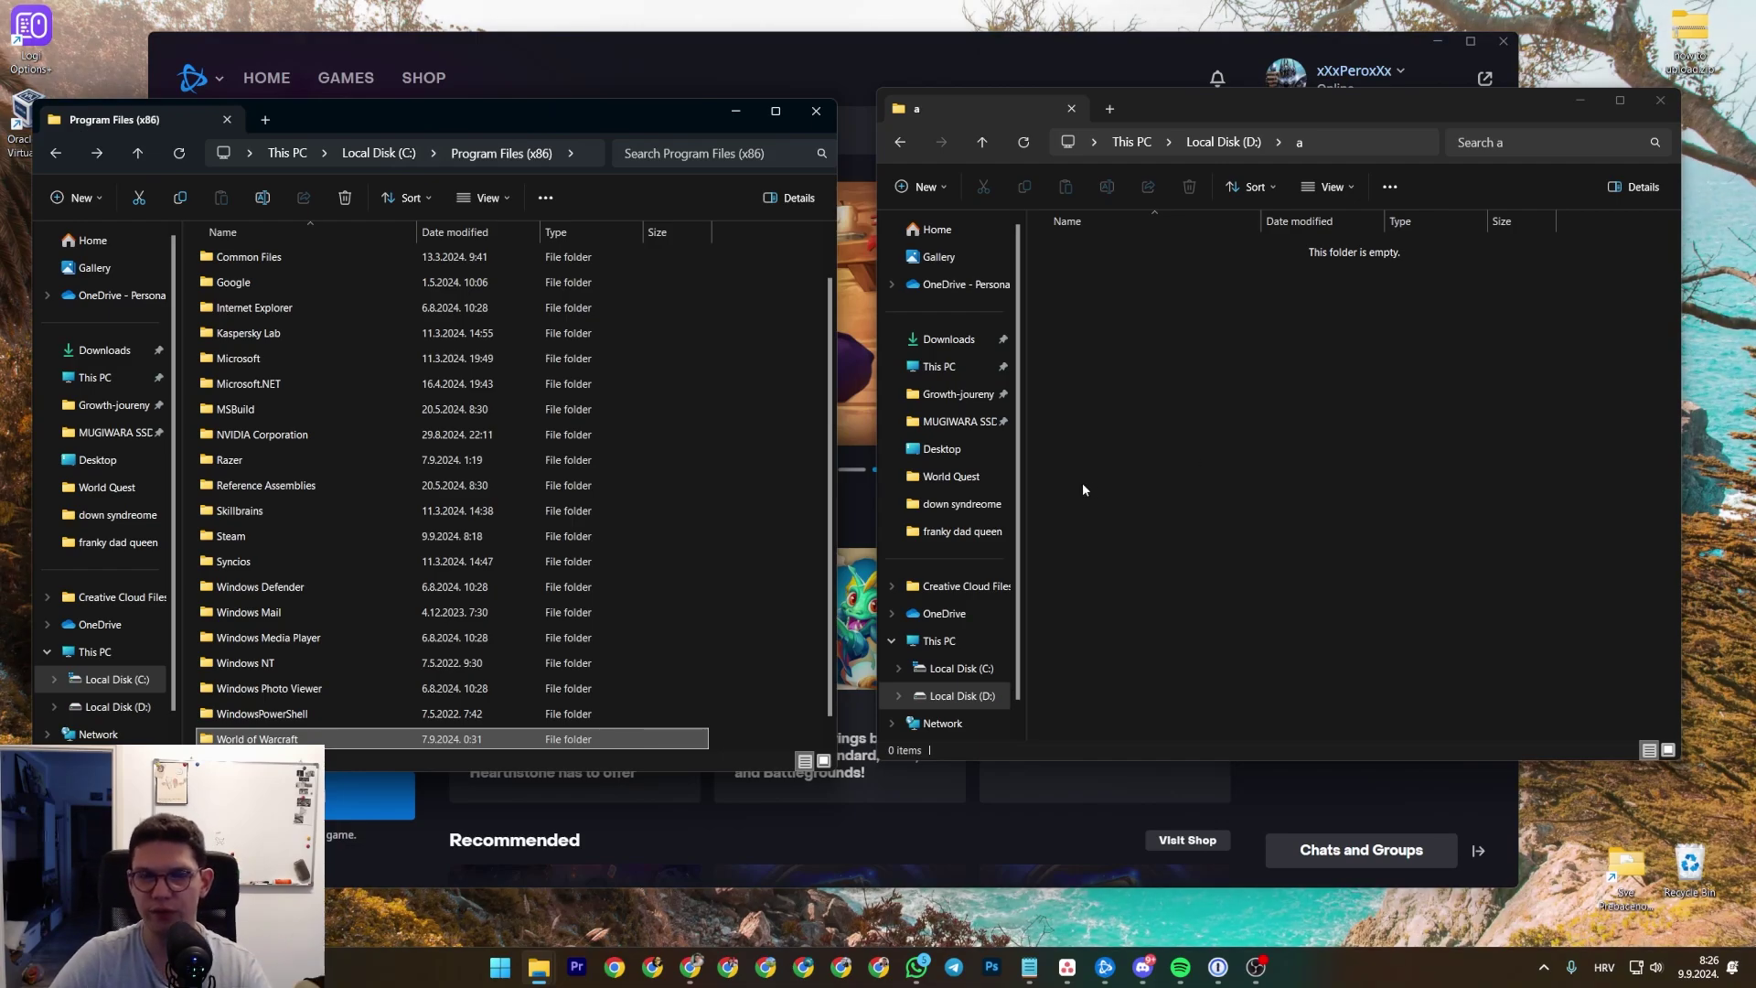
pyautogui.click(815, 114)
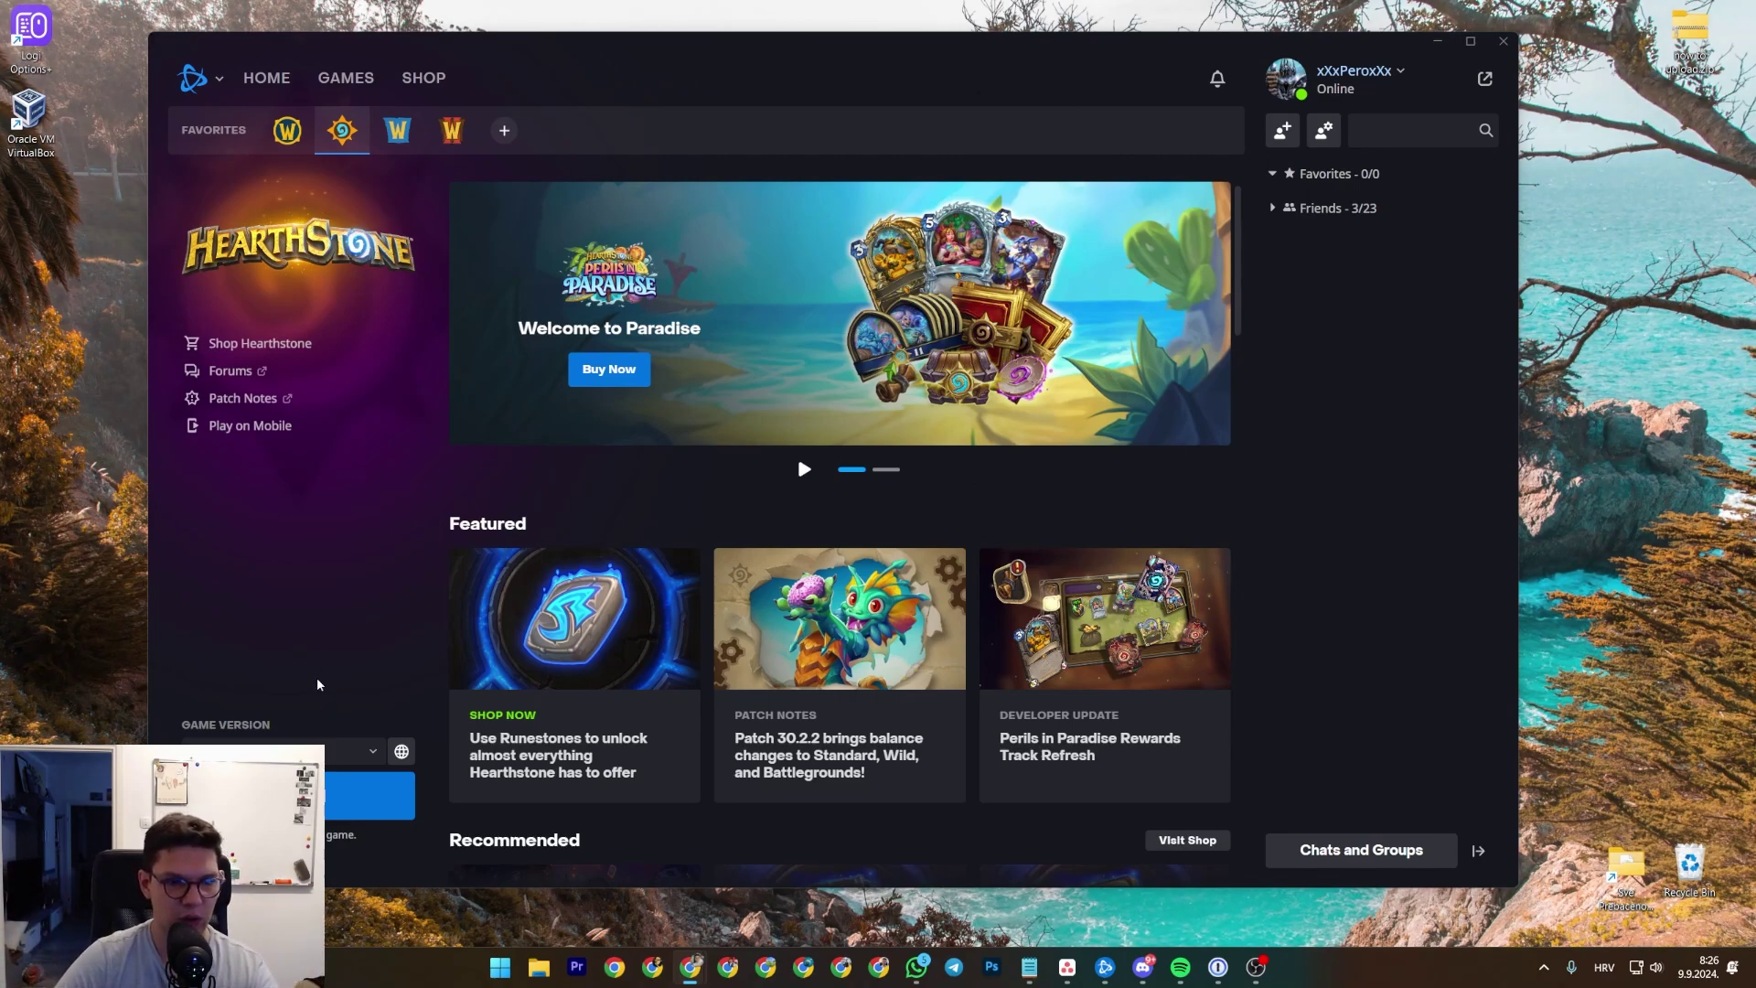
# Step: Open the folder chooser for locating an installed Hearthstone game, and cancel it after selecting the MSBuild folder
pyautogui.click(329, 838)
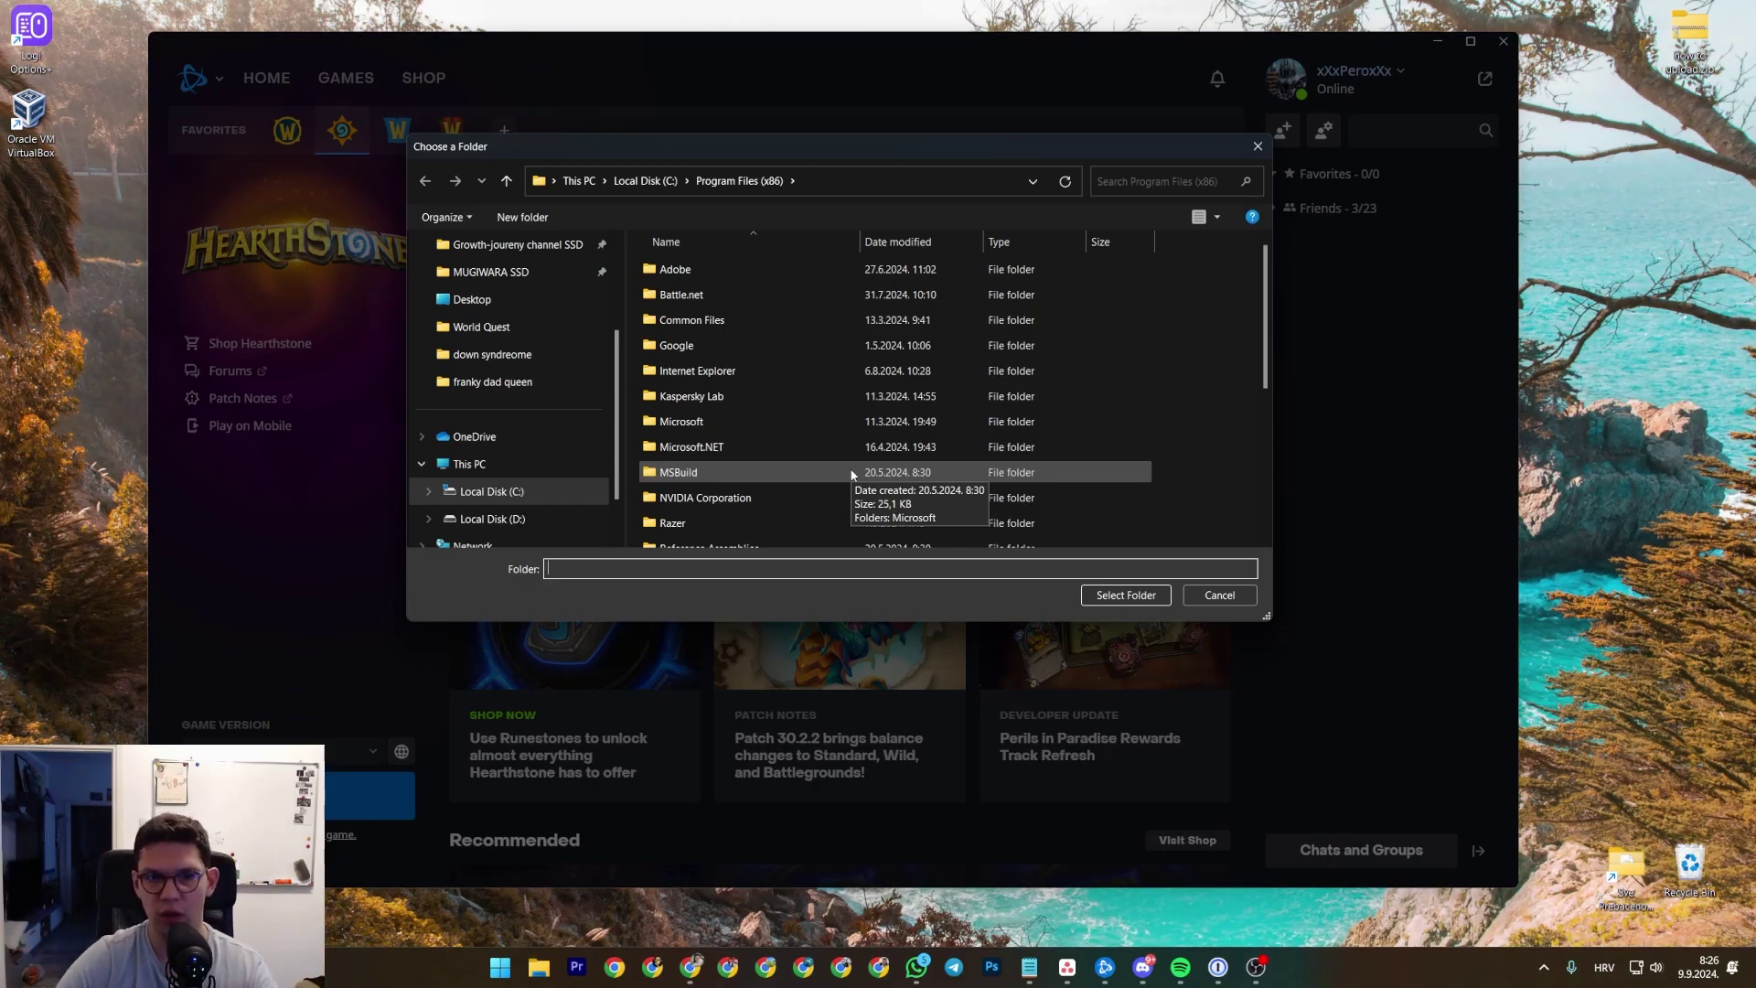
pyautogui.click(852, 472)
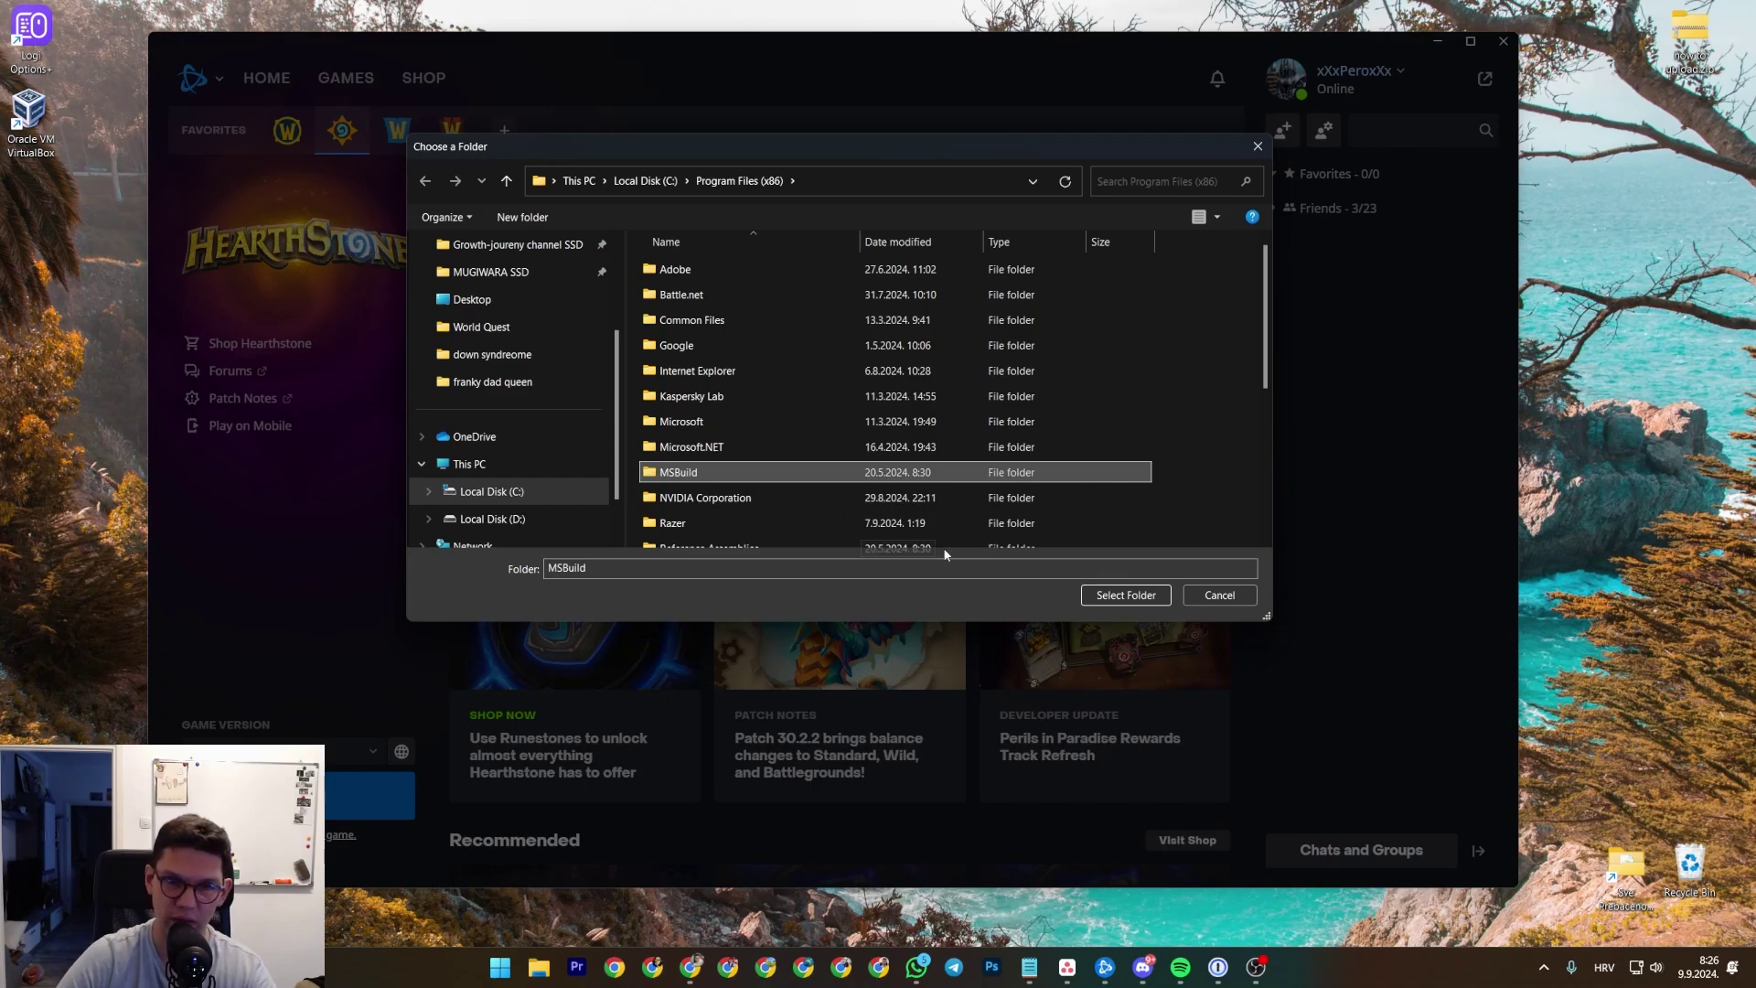
pyautogui.click(1187, 602)
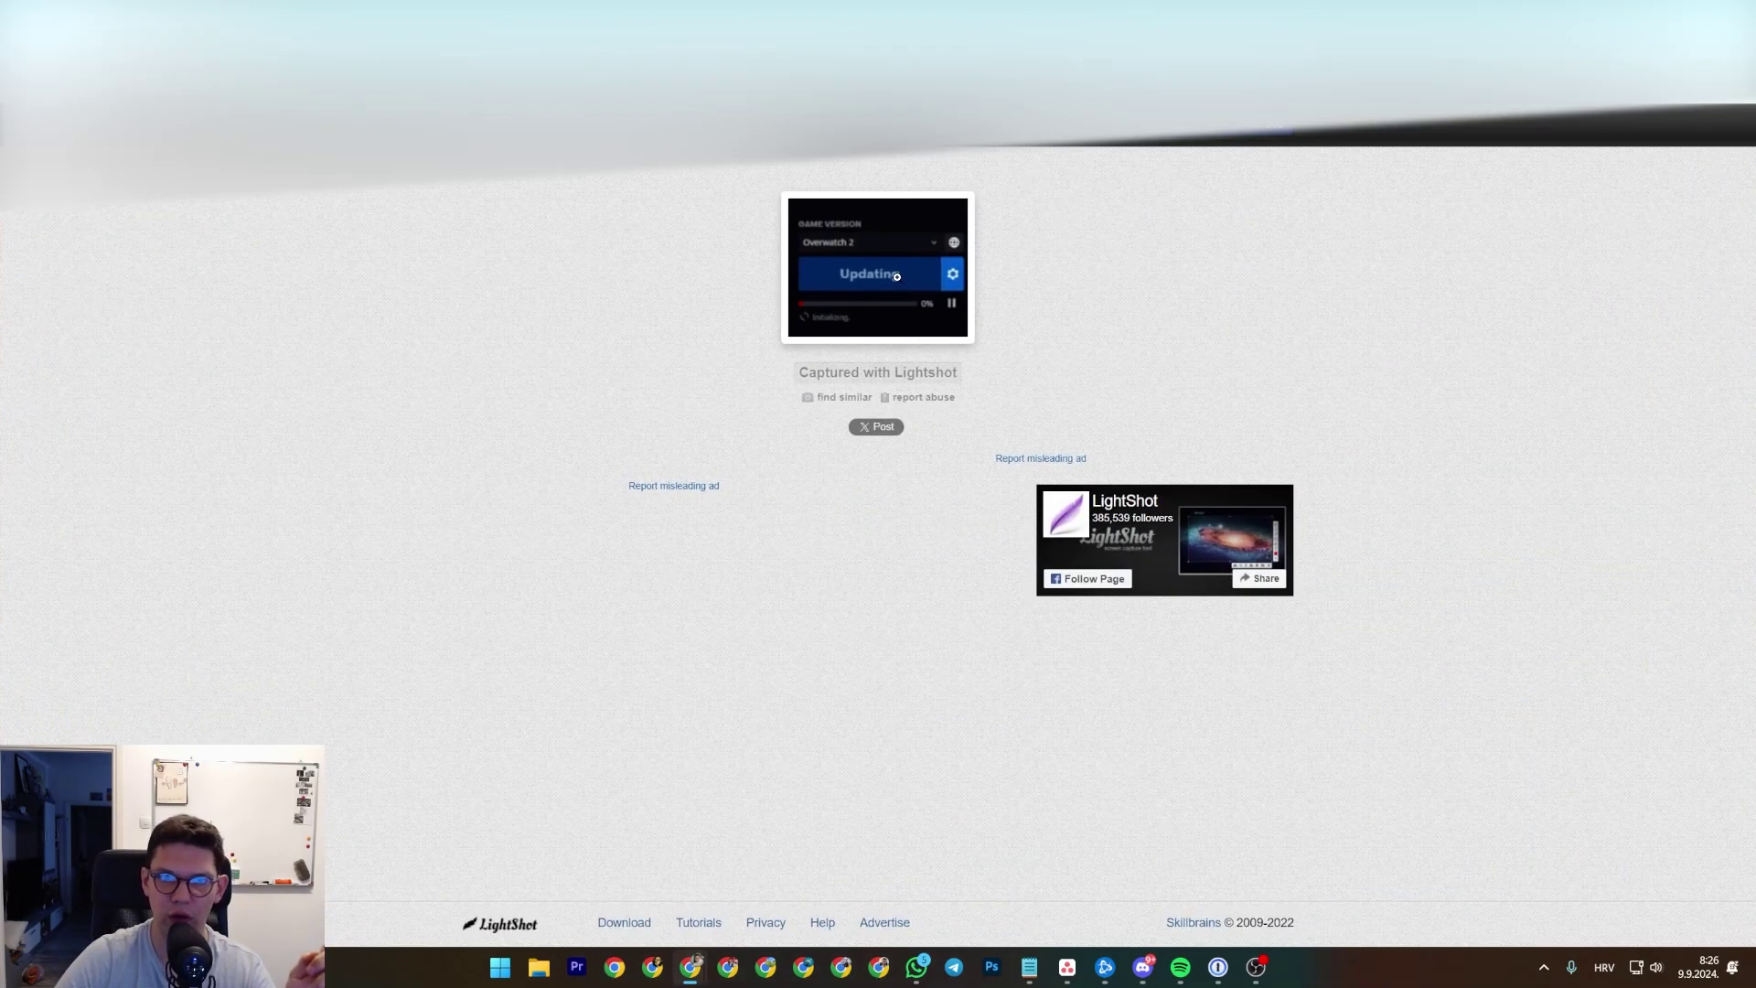